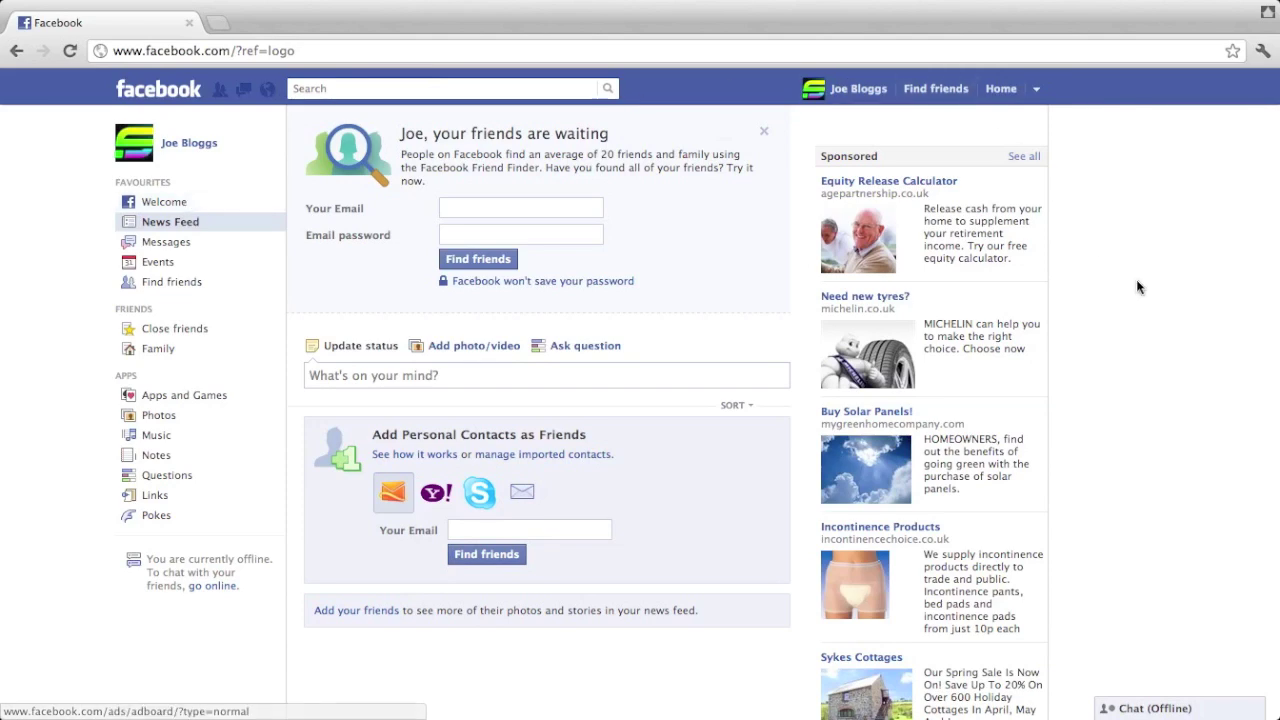
Open the Facebook form for creating a new Page from the site footer links.
{"action": "scroll", "coordinate": [1136, 283], "scroll_direction": "down", "scroll_amount": 3}
{"action": "scroll", "coordinate": [1136, 279], "scroll_direction": "down", "scroll_amount": 3}
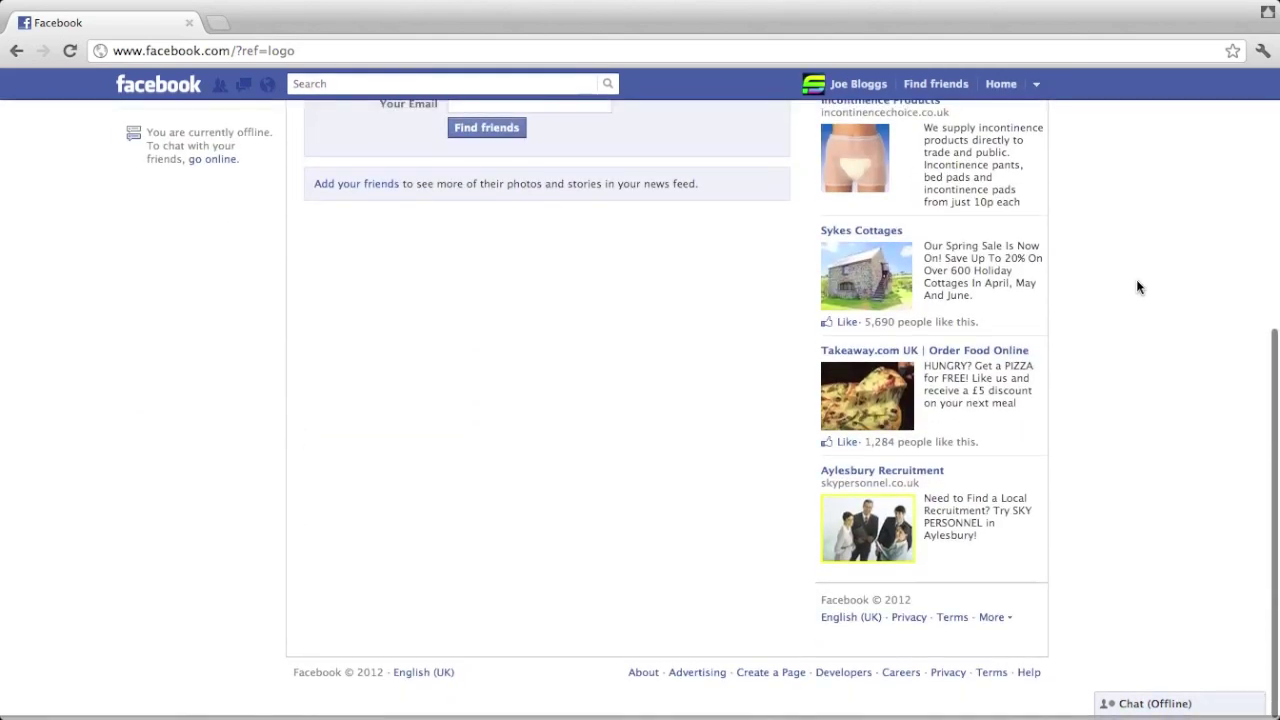
{"action": "left_click", "coordinate": [771, 679]}
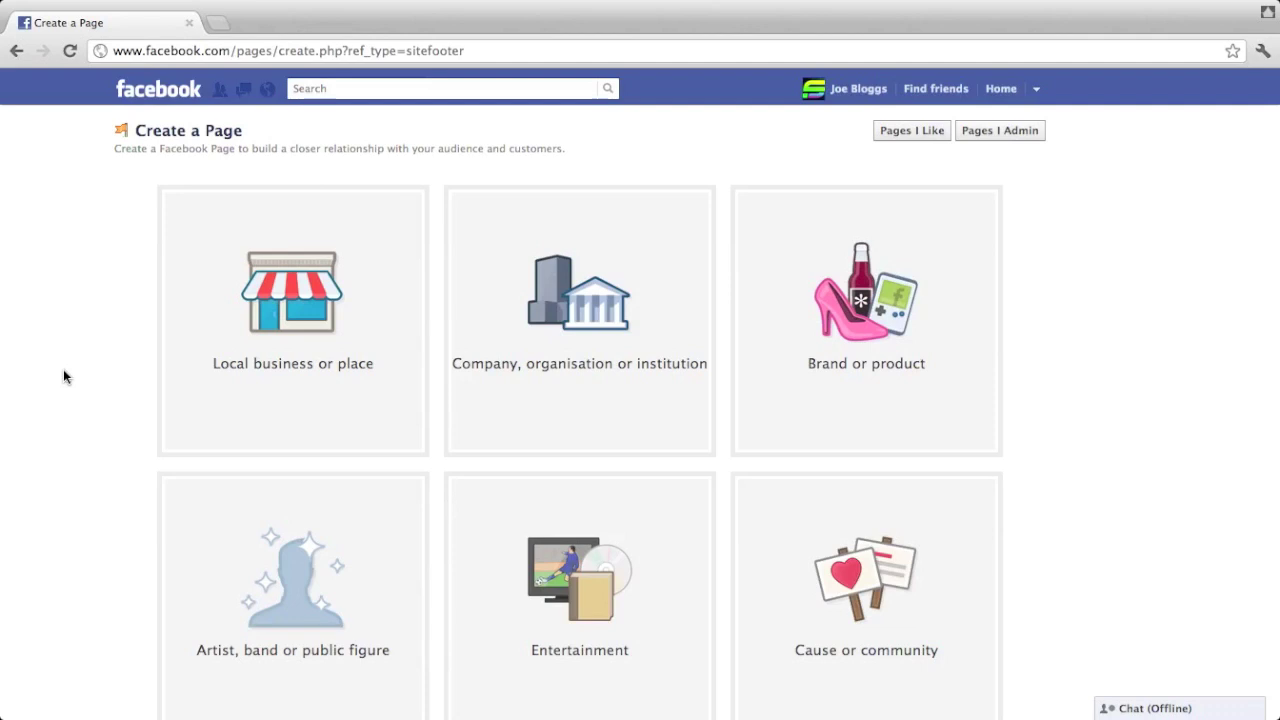
Choose the "Artist, band or public figure" page type and set its category to Musician/Band.
{"action": "left_click", "coordinate": [257, 545]}
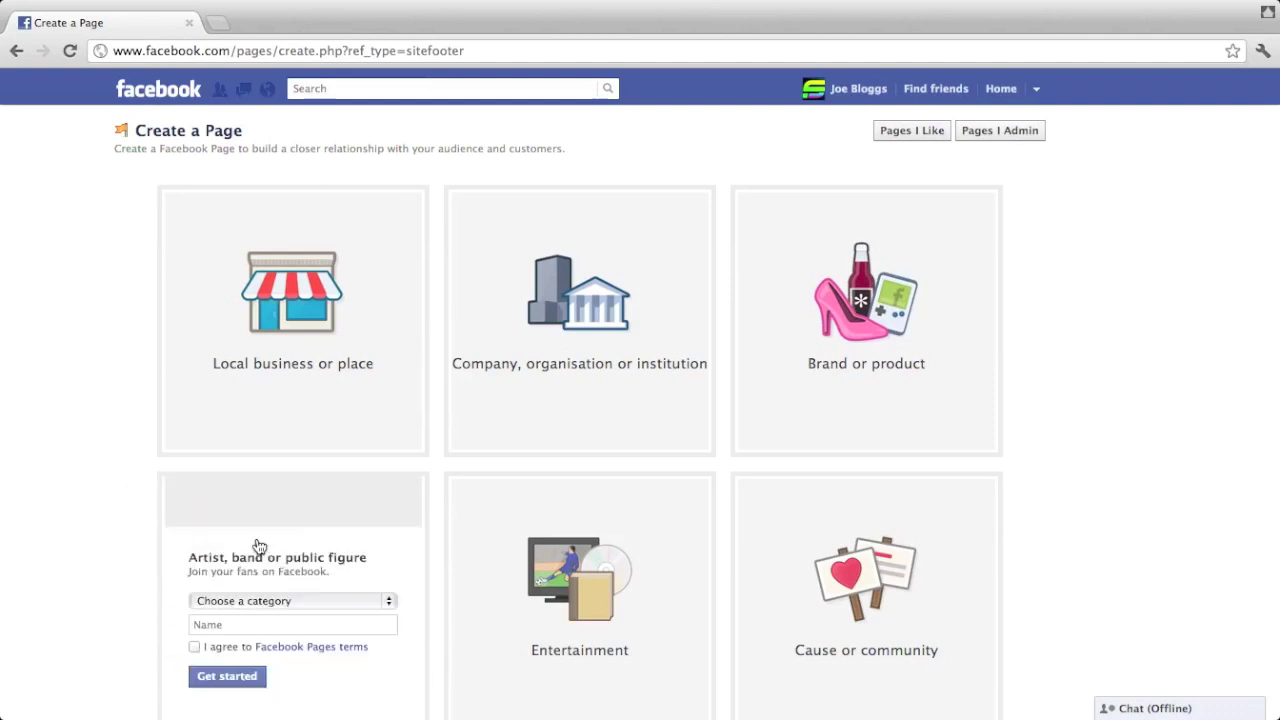
{"action": "scroll", "coordinate": [165, 530], "scroll_direction": "down", "scroll_amount": 3}
{"action": "left_click", "coordinate": [239, 442]}
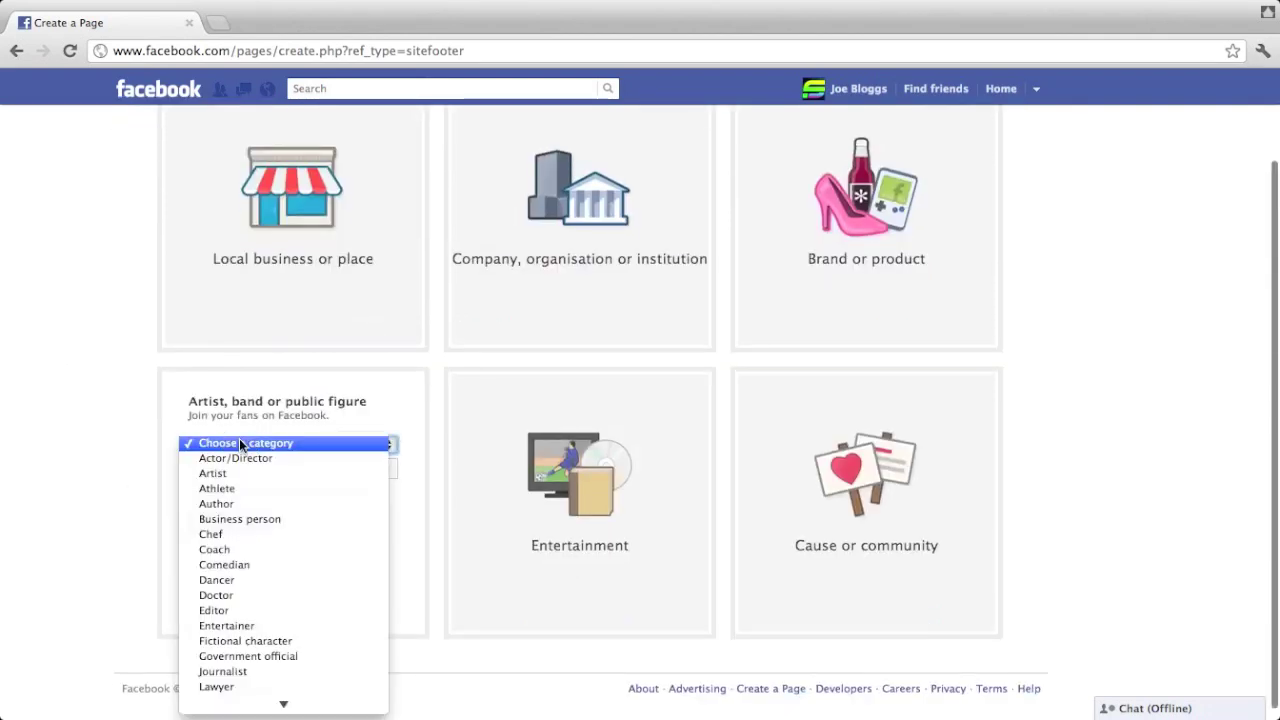
{"action": "scroll", "coordinate": [277, 488], "scroll_direction": "down", "scroll_amount": 3}
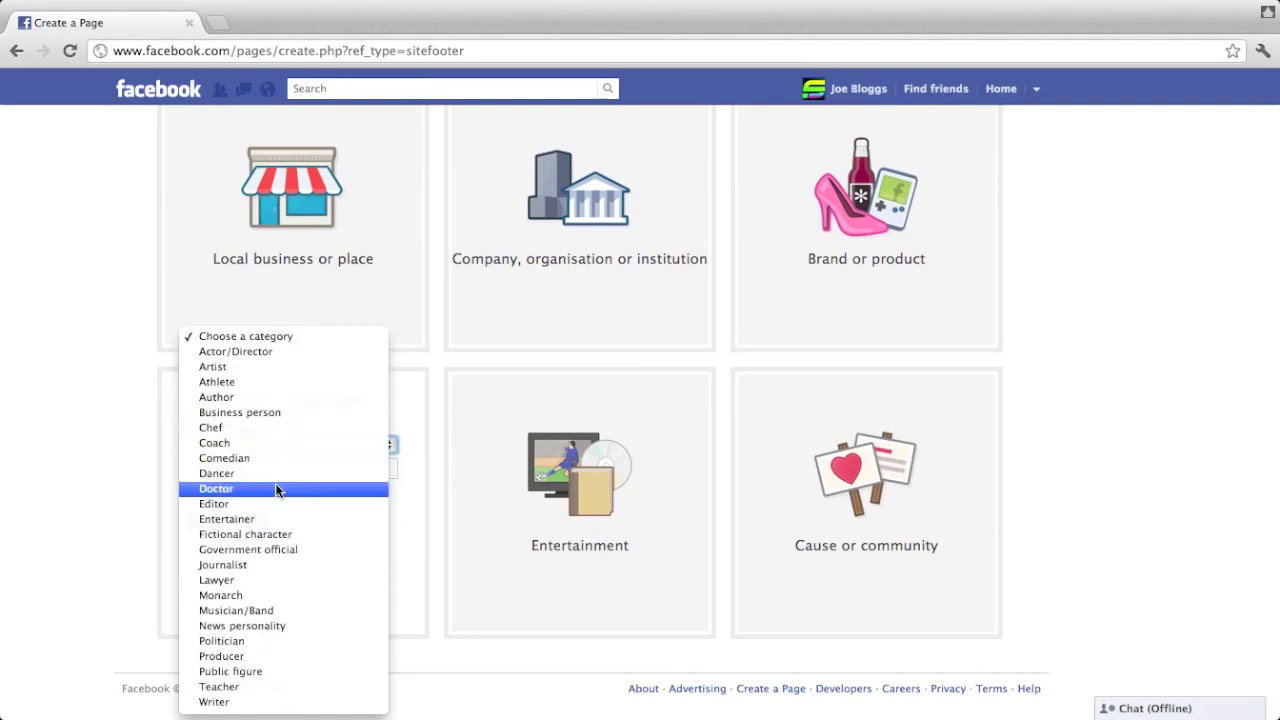
{"action": "left_click", "coordinate": [331, 612]}
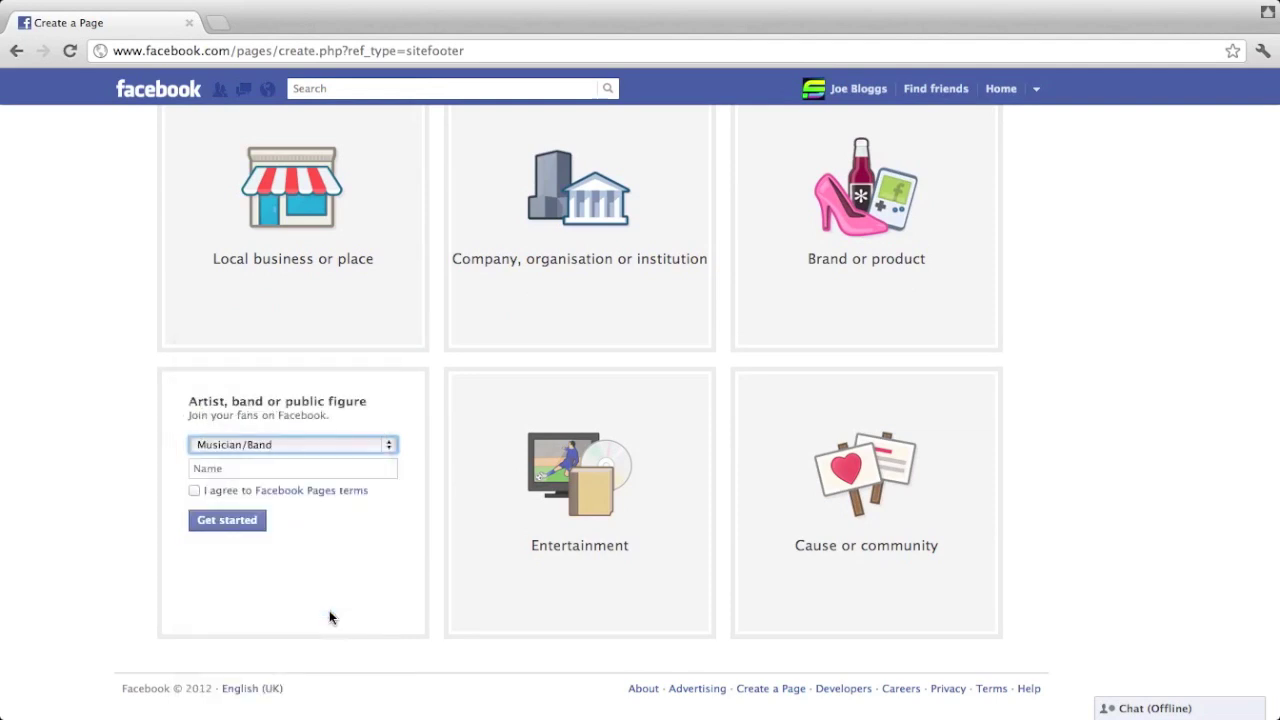
Name the page "Producer Page 101", agree to the Facebook Pages terms and create it.
{"action": "left_click", "coordinate": [268, 467]}
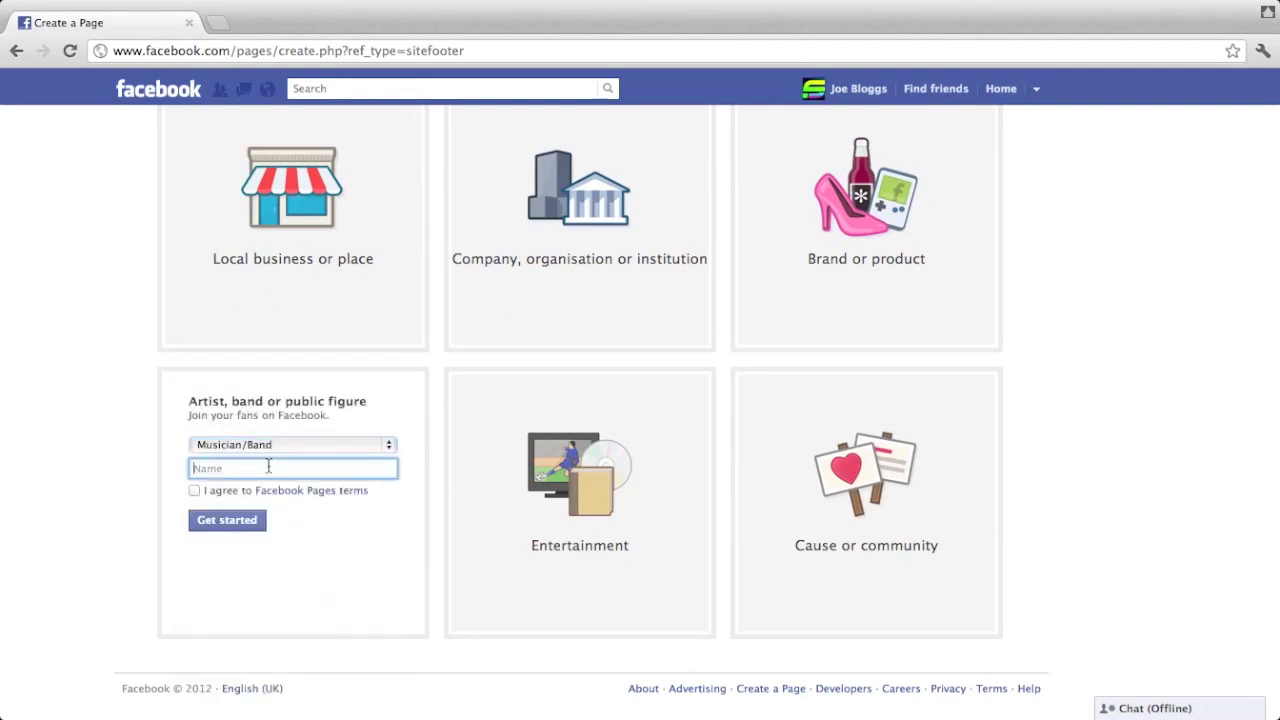
{"action": "type", "text": "Producer Page 101"}
{"action": "left_click", "coordinate": [198, 493]}
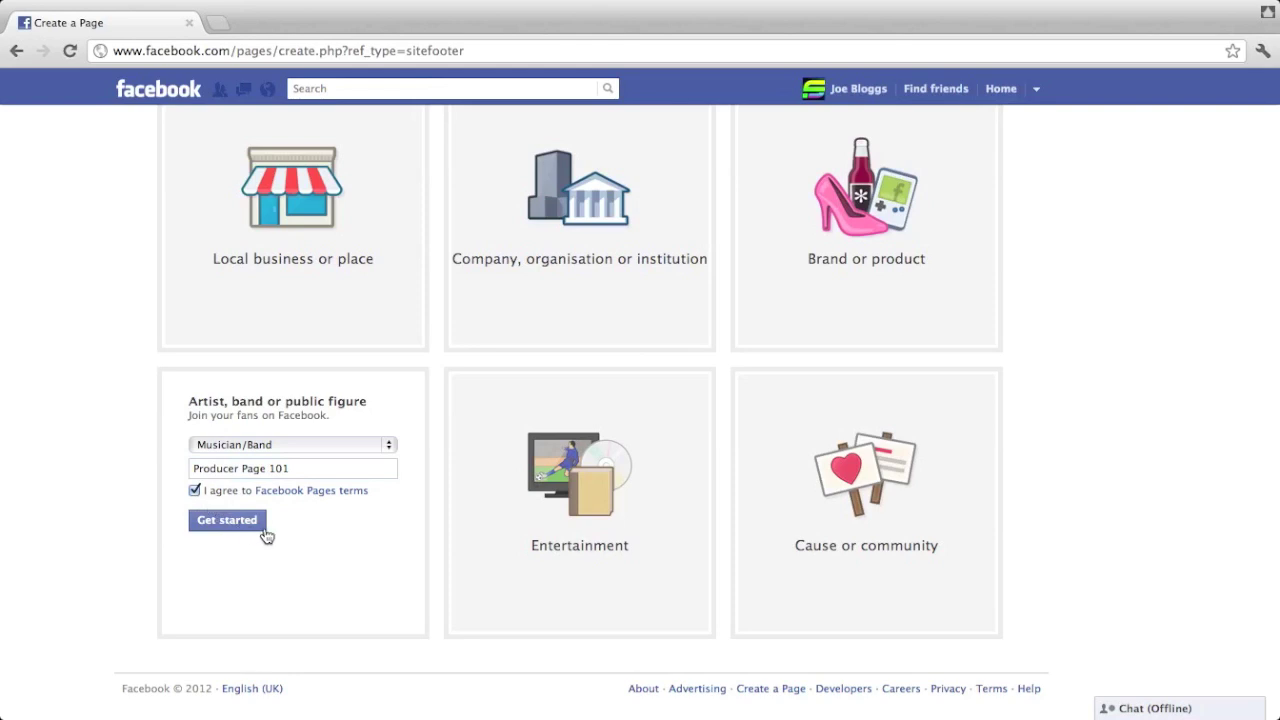
{"action": "left_click", "coordinate": [252, 527]}
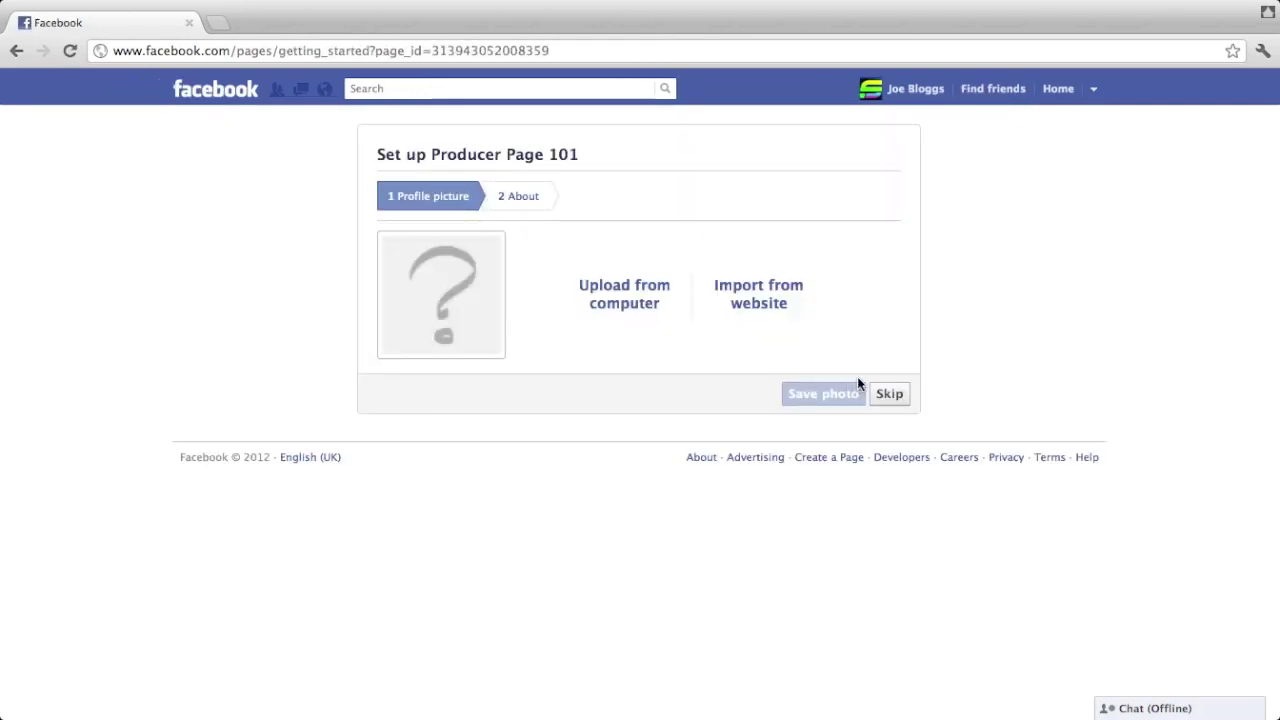
Skip the profile picture and About setup, and pass through the introductory tour without liking, inviting or posting.
{"action": "left_click", "coordinate": [888, 393]}
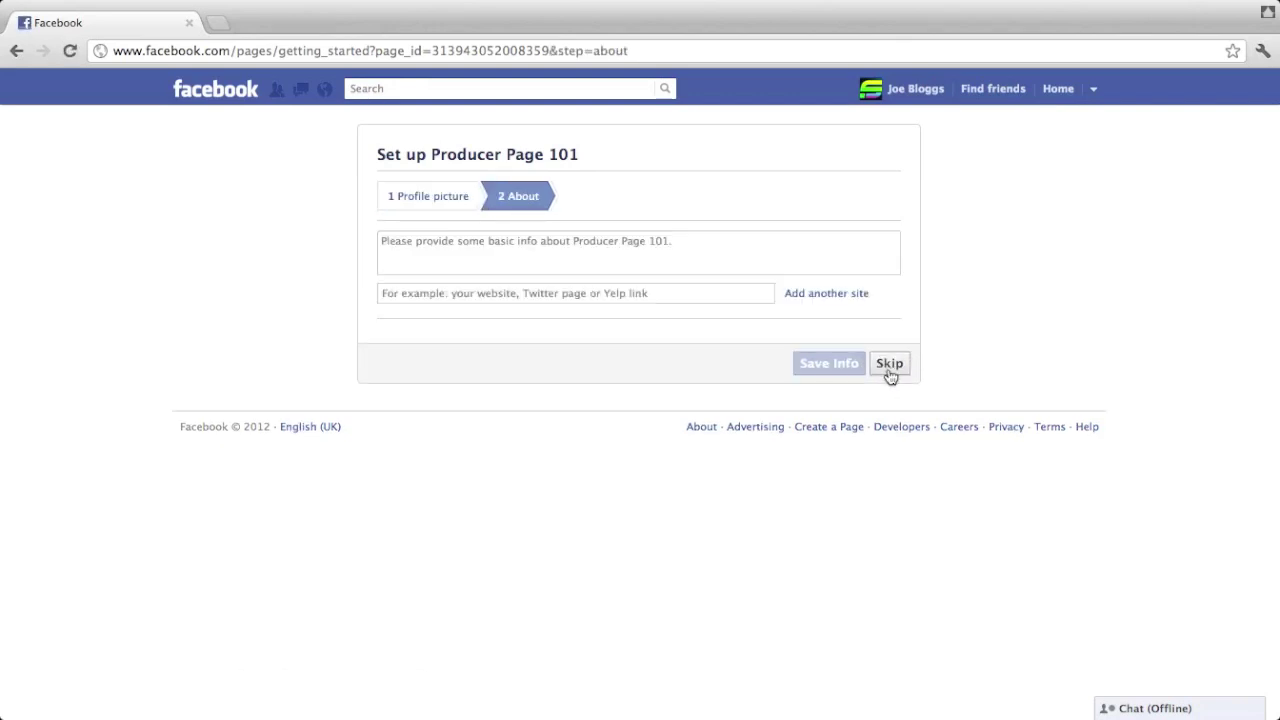
{"action": "left_click", "coordinate": [888, 366]}
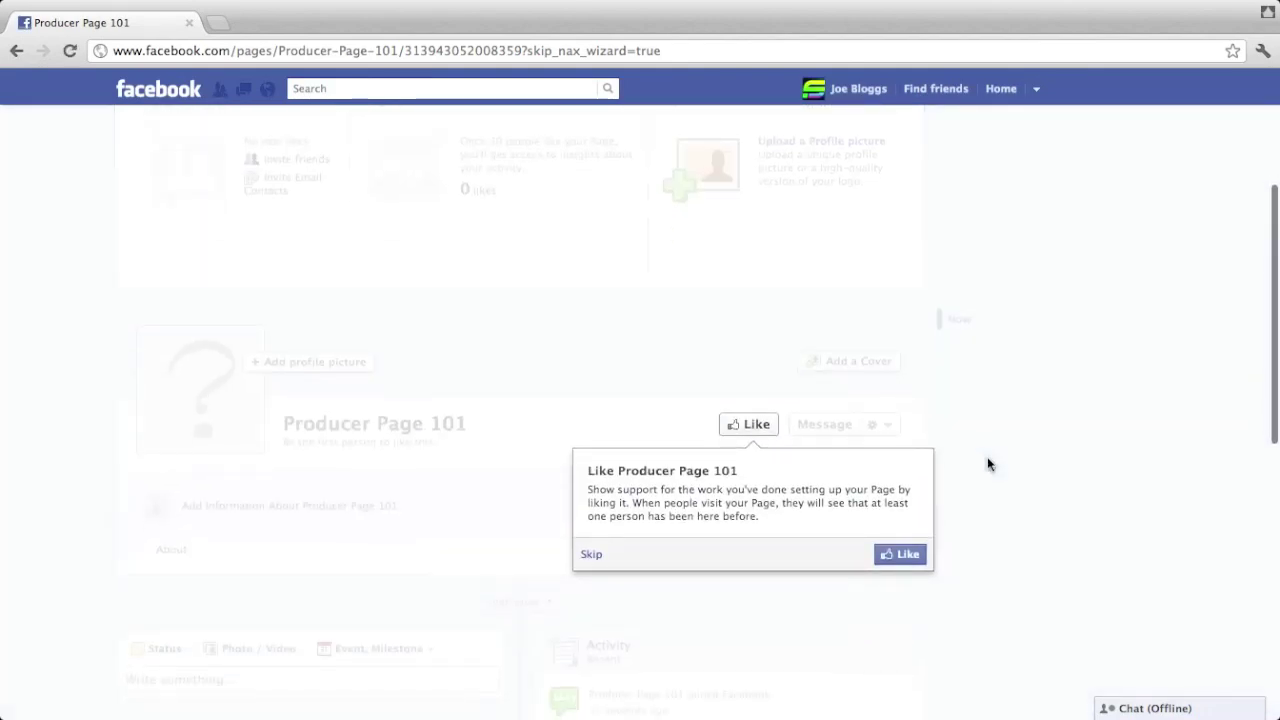
{"action": "left_click", "coordinate": [587, 559]}
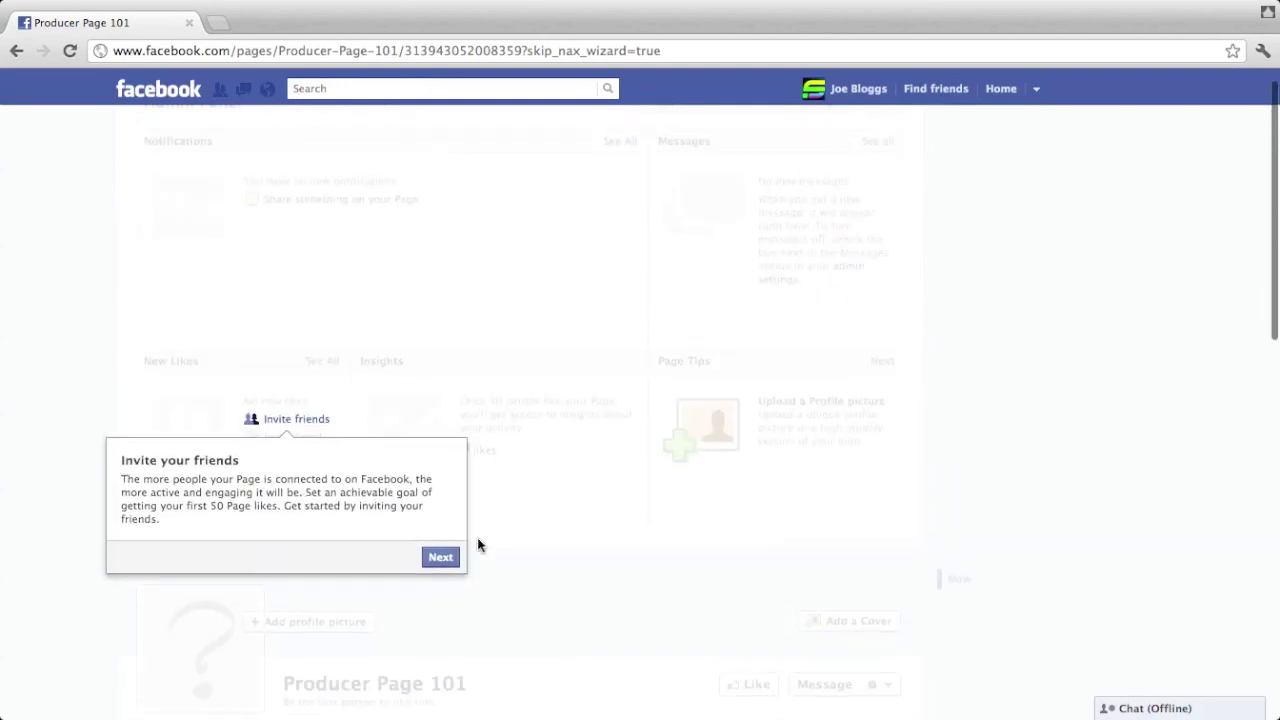
{"action": "left_click", "coordinate": [441, 557]}
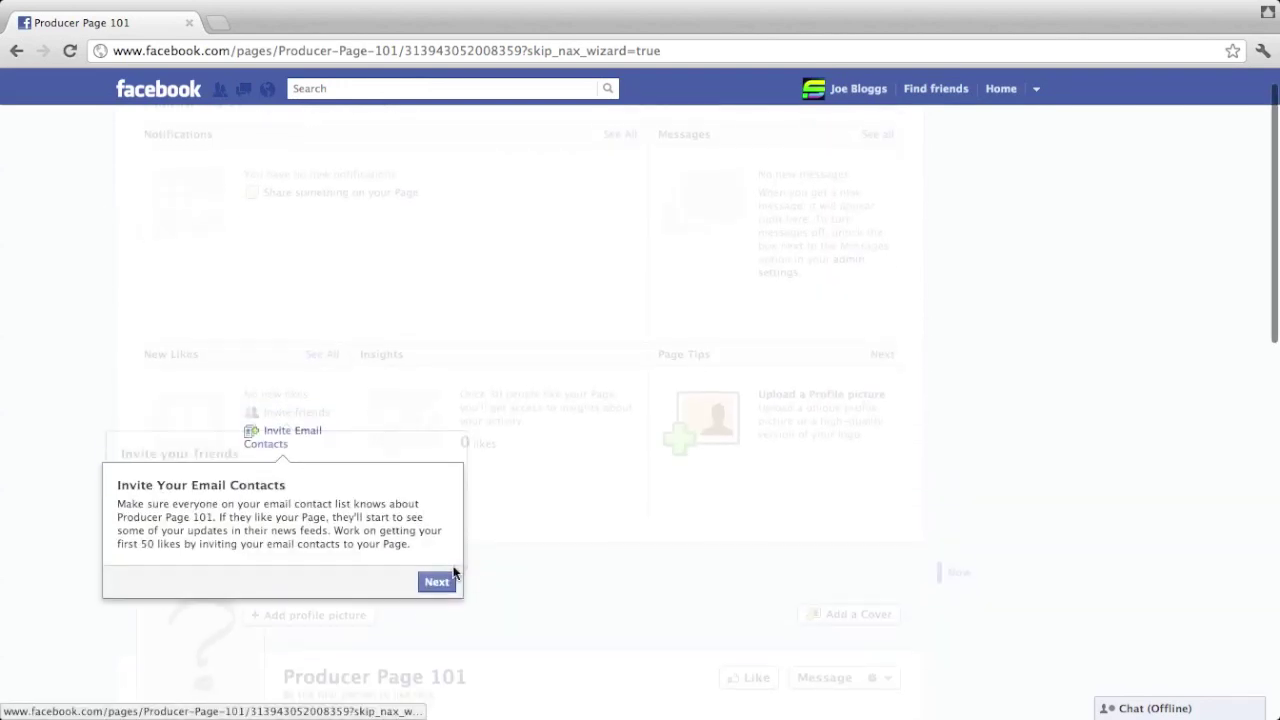
{"action": "left_click", "coordinate": [439, 583]}
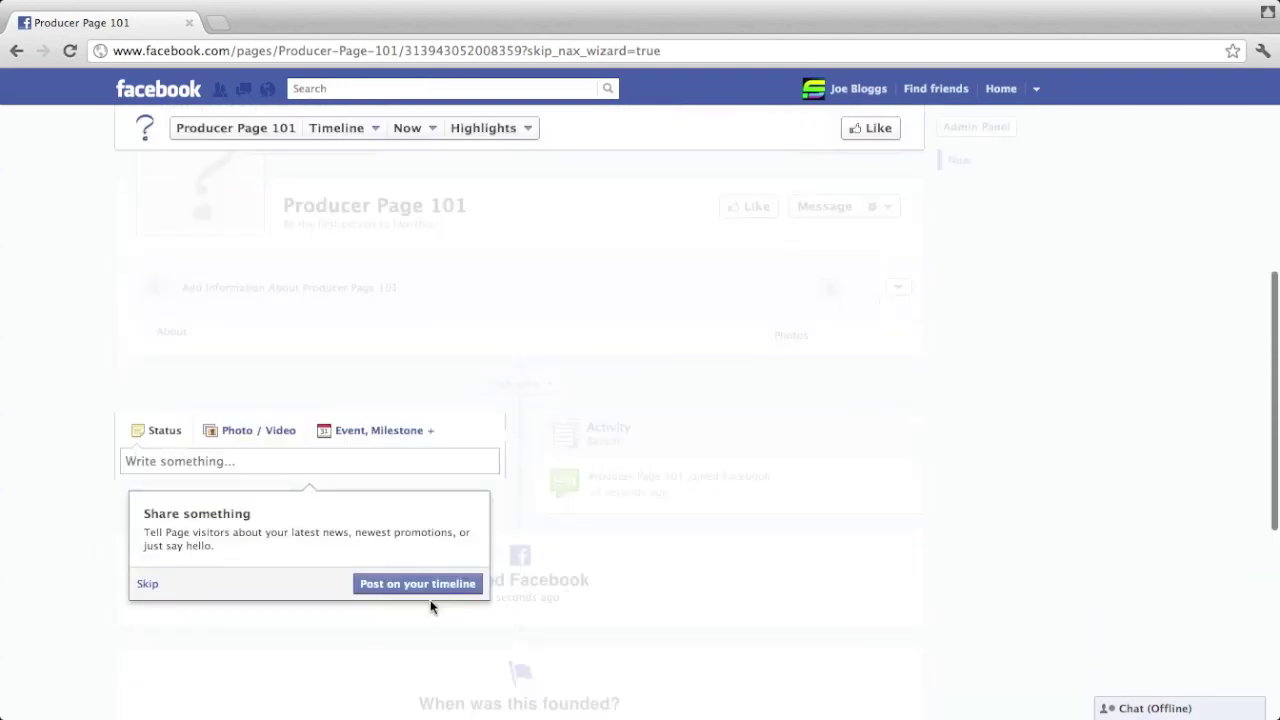
{"action": "left_click", "coordinate": [146, 585]}
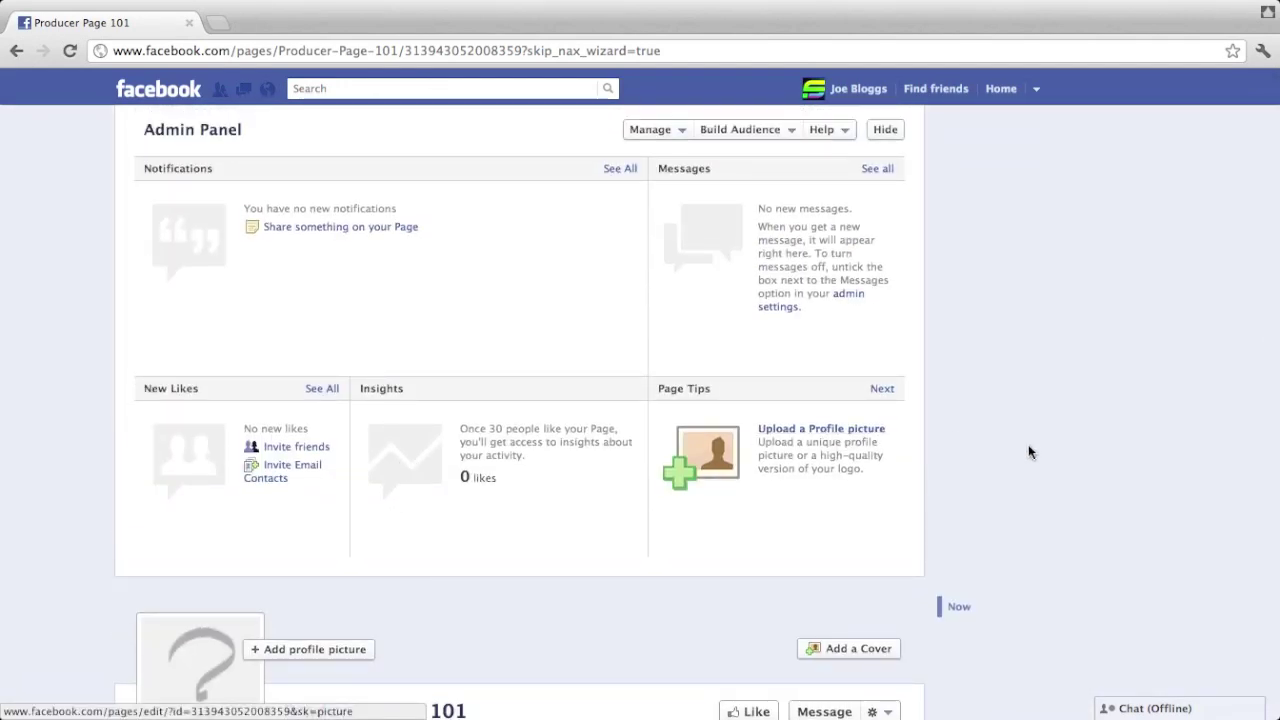
Search Facebook for "myflashstore".
{"action": "scroll", "coordinate": [1034, 453], "scroll_direction": "down", "scroll_amount": 5}
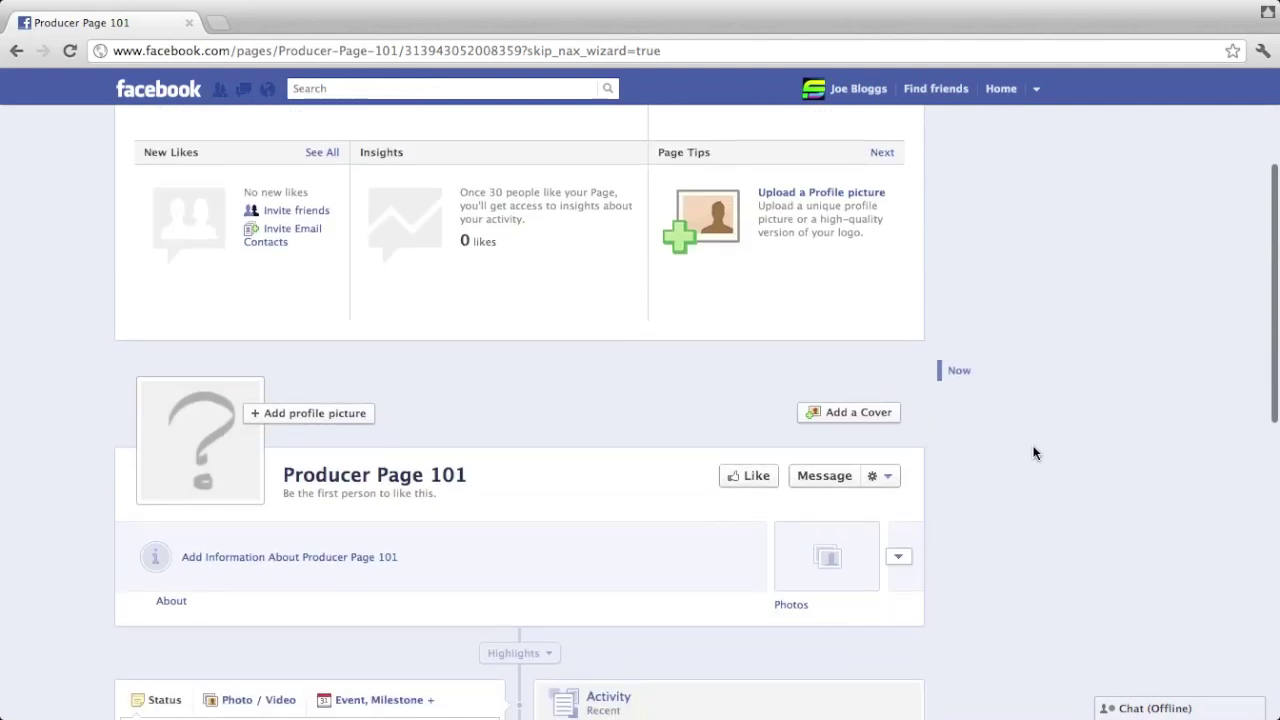
{"action": "scroll", "coordinate": [1034, 453], "scroll_direction": "down", "scroll_amount": 2}
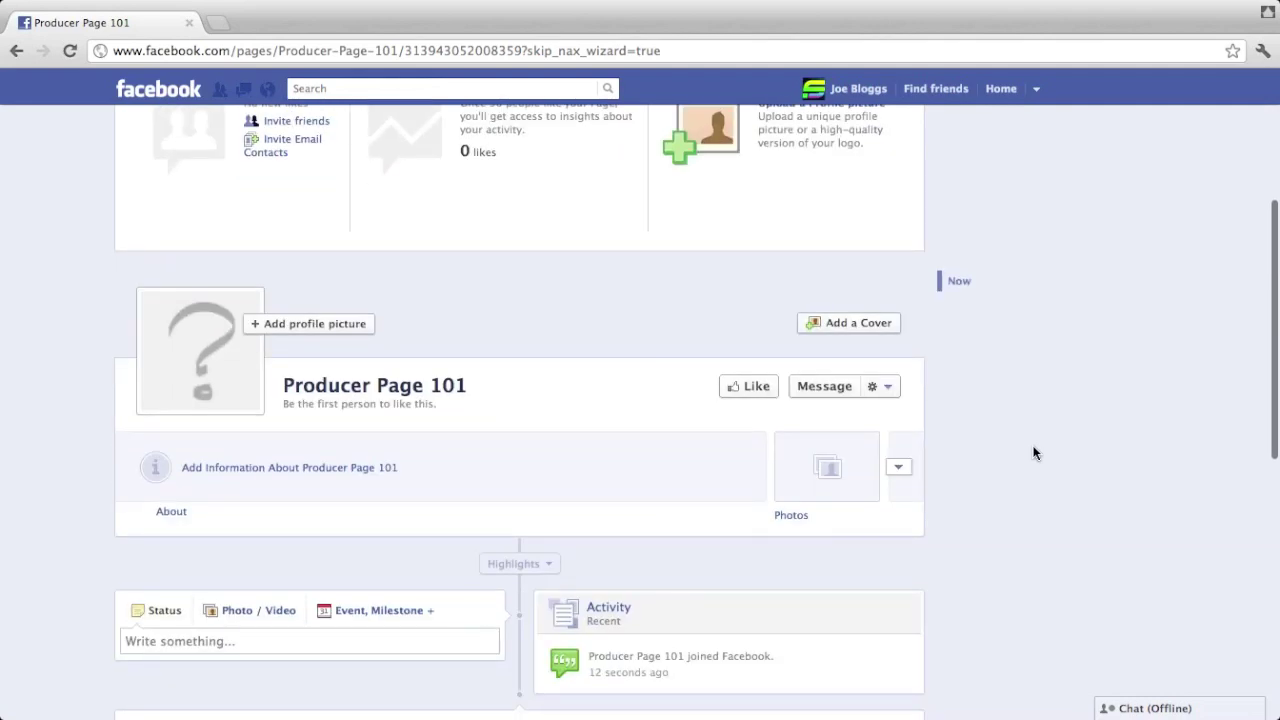
{"action": "scroll", "coordinate": [1034, 453], "scroll_direction": "down", "scroll_amount": 2}
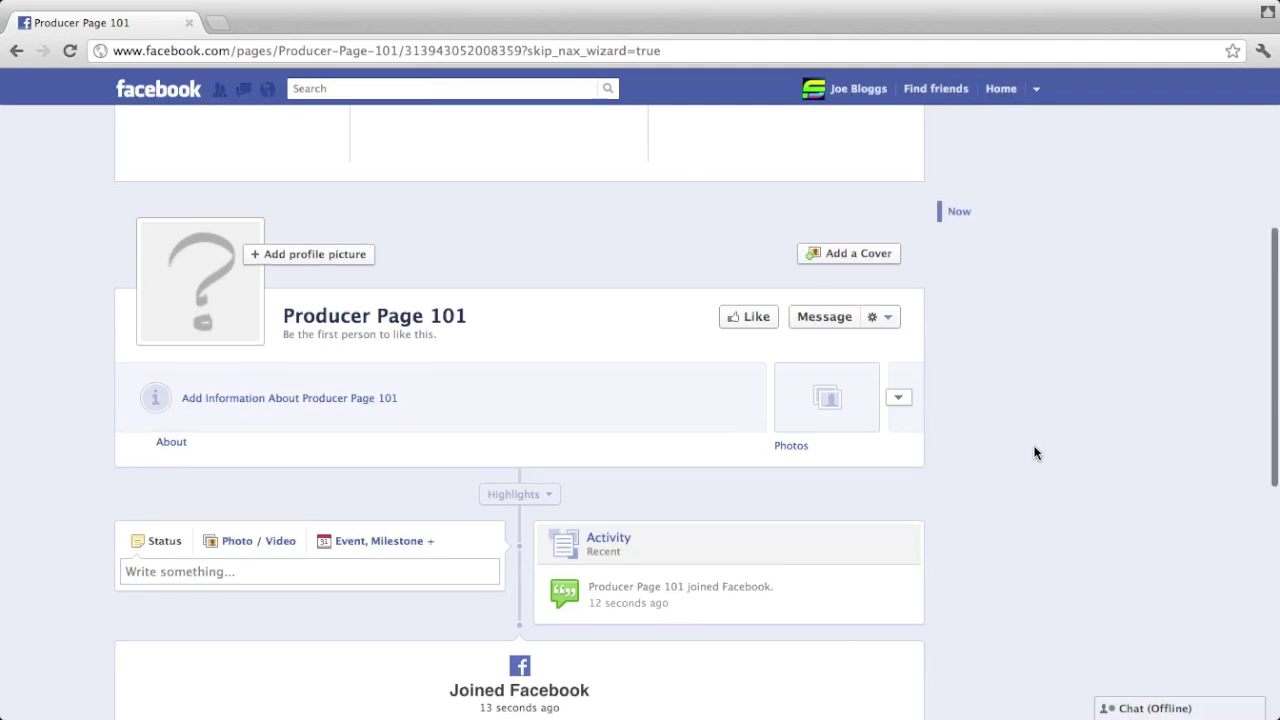
{"action": "scroll", "coordinate": [1035, 453], "scroll_direction": "up", "scroll_amount": 3}
{"action": "scroll", "coordinate": [1035, 453], "scroll_direction": "up", "scroll_amount": 1}
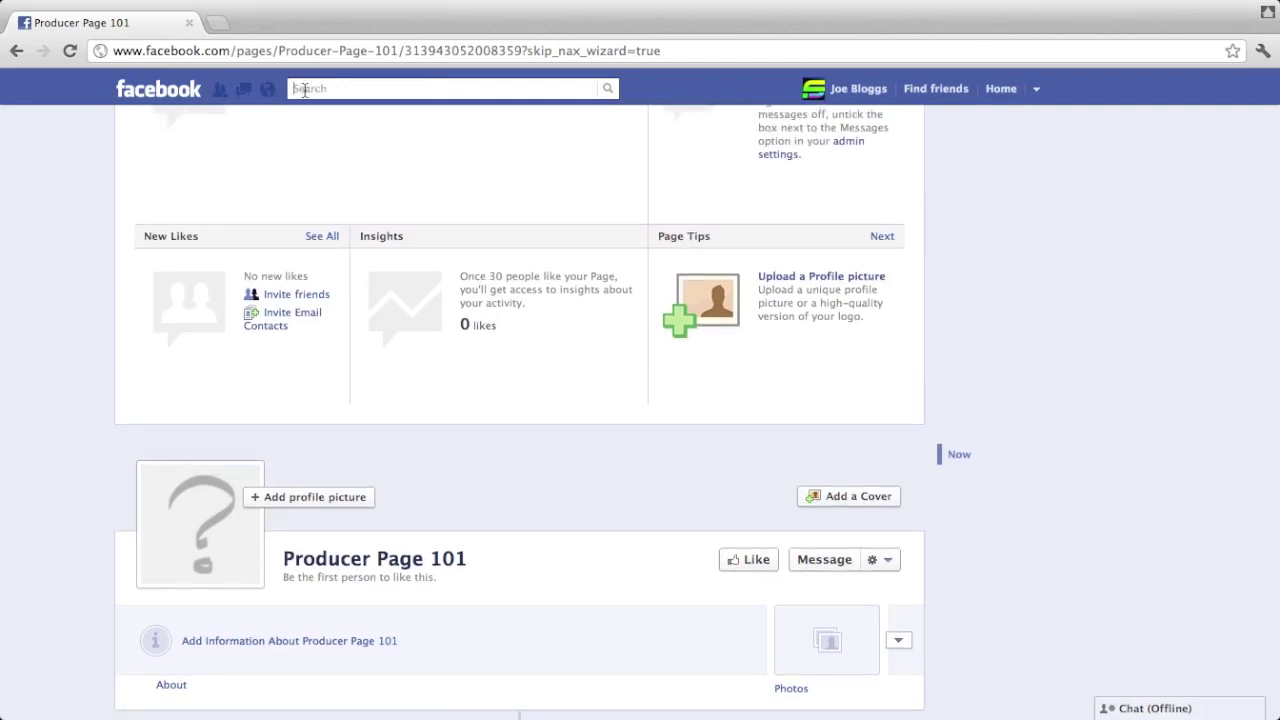
{"action": "type", "text": "my"}
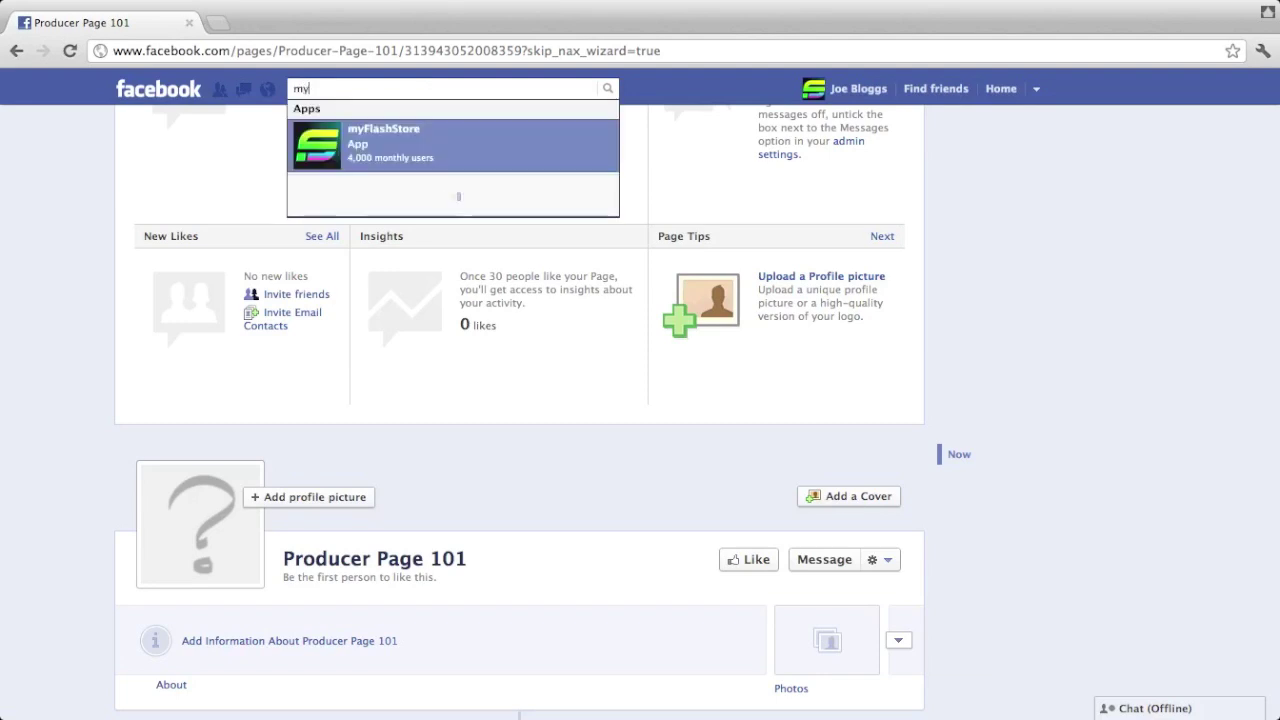
{"action": "type", "text": "flashstore"}
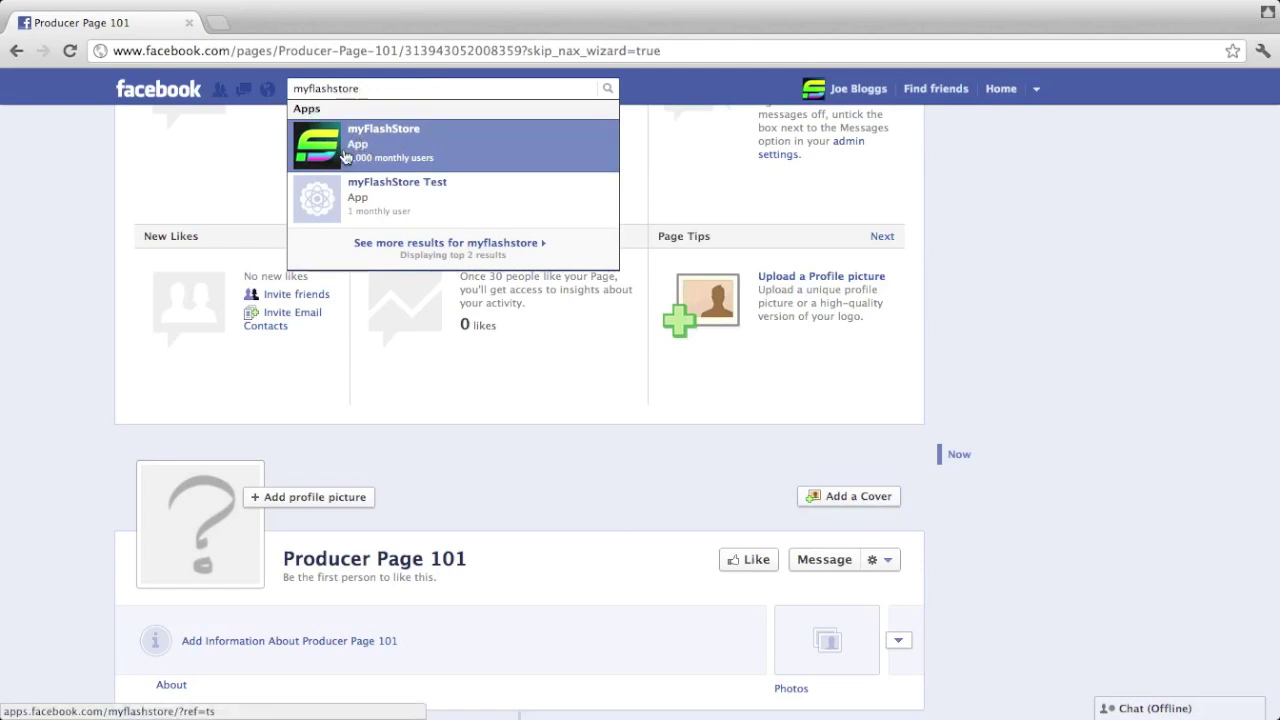
Open the myFlashStore app and allow it to manage pages, post on your behalf and access data any time.
{"action": "left_click", "coordinate": [447, 150]}
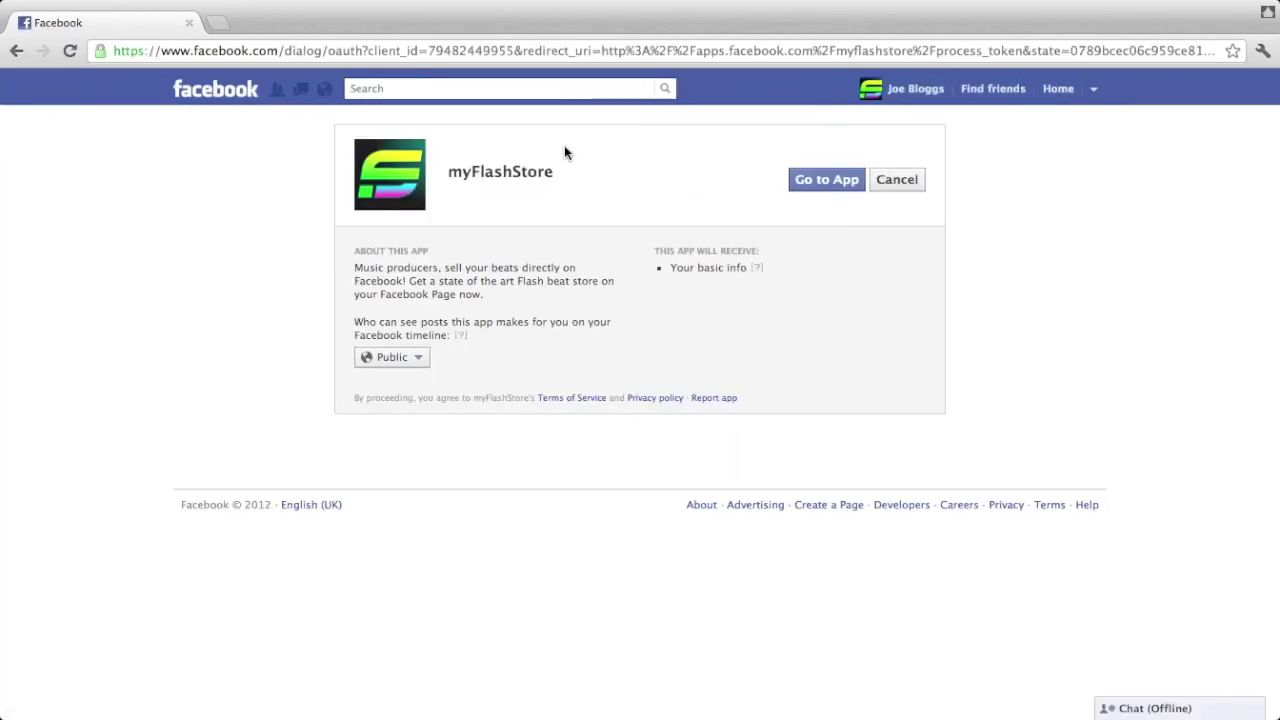
{"action": "left_click", "coordinate": [806, 187]}
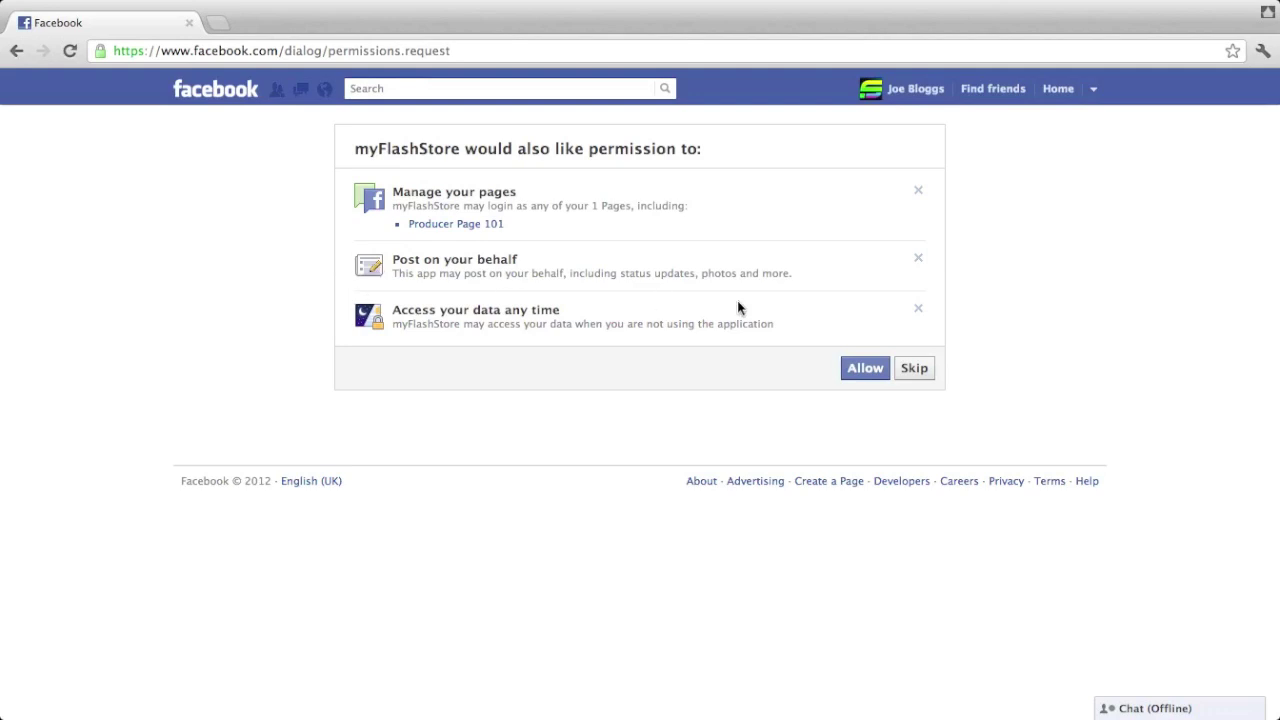
{"action": "left_click", "coordinate": [860, 368]}
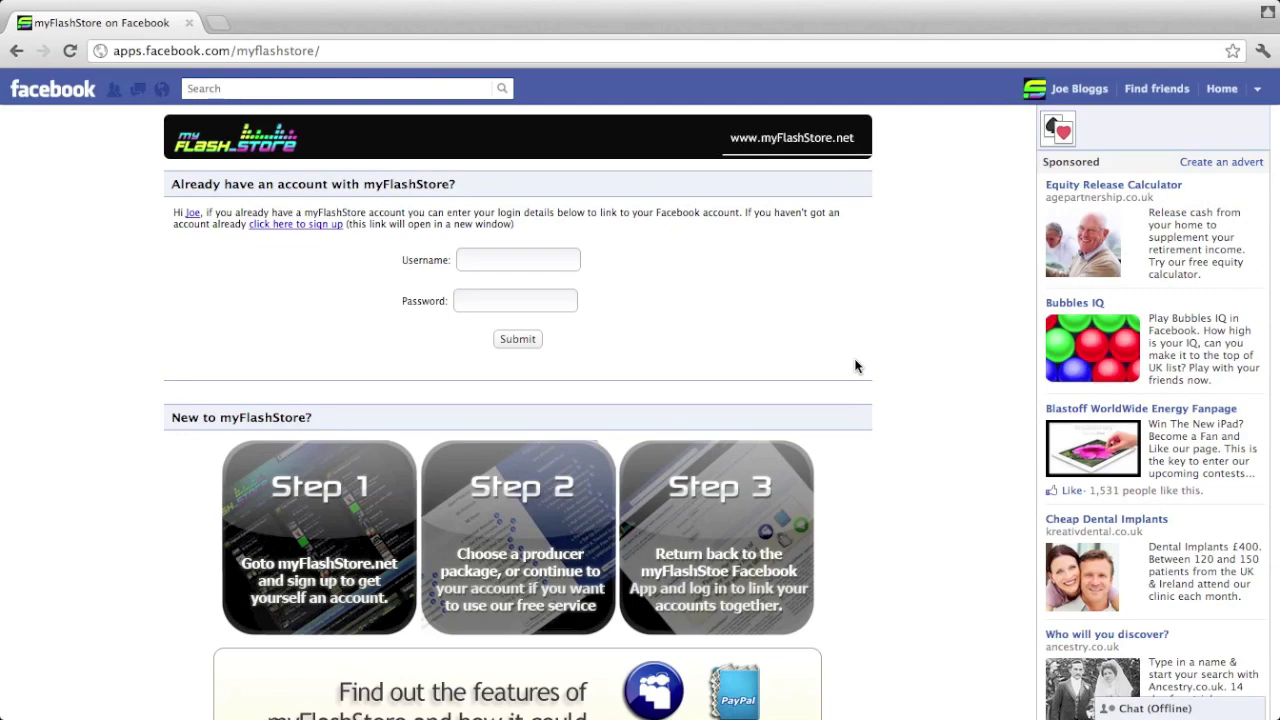
Log in with the existing myFlashStore username and password to link that account to Facebook.
{"action": "scroll", "coordinate": [855, 366], "scroll_direction": "down", "scroll_amount": 10}
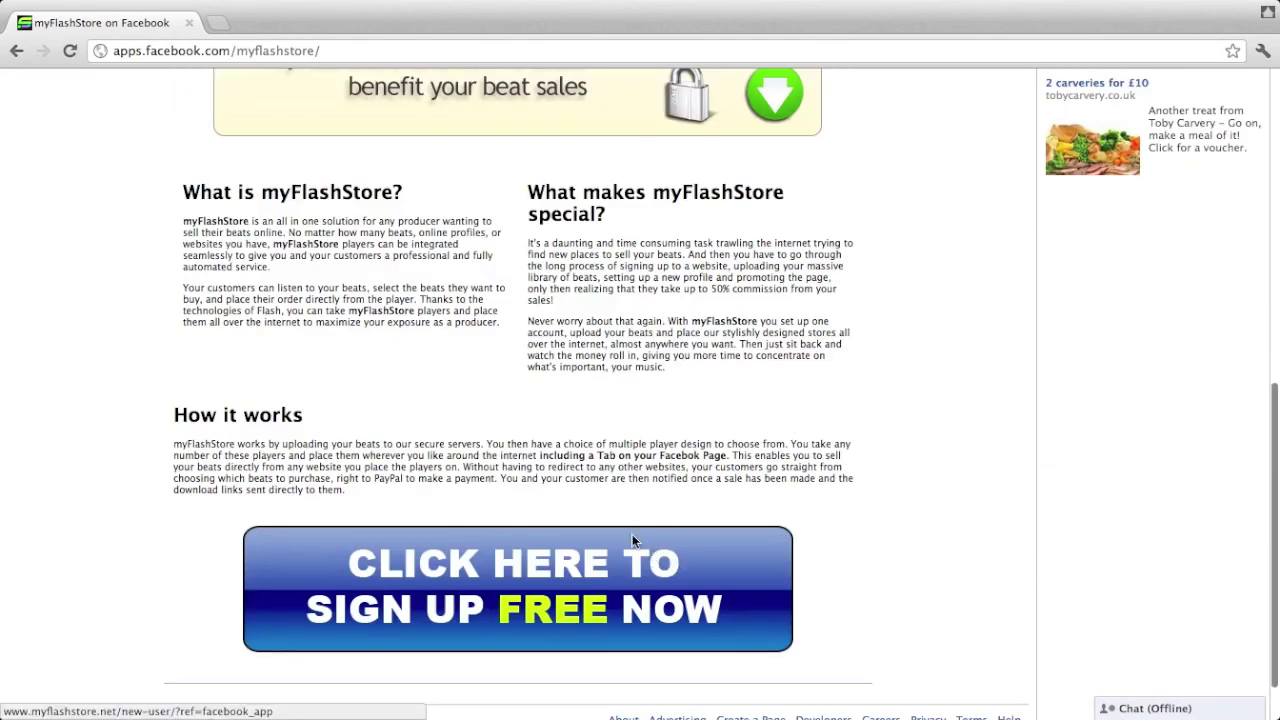
{"action": "scroll", "coordinate": [632, 536], "scroll_direction": "up", "scroll_amount": 10}
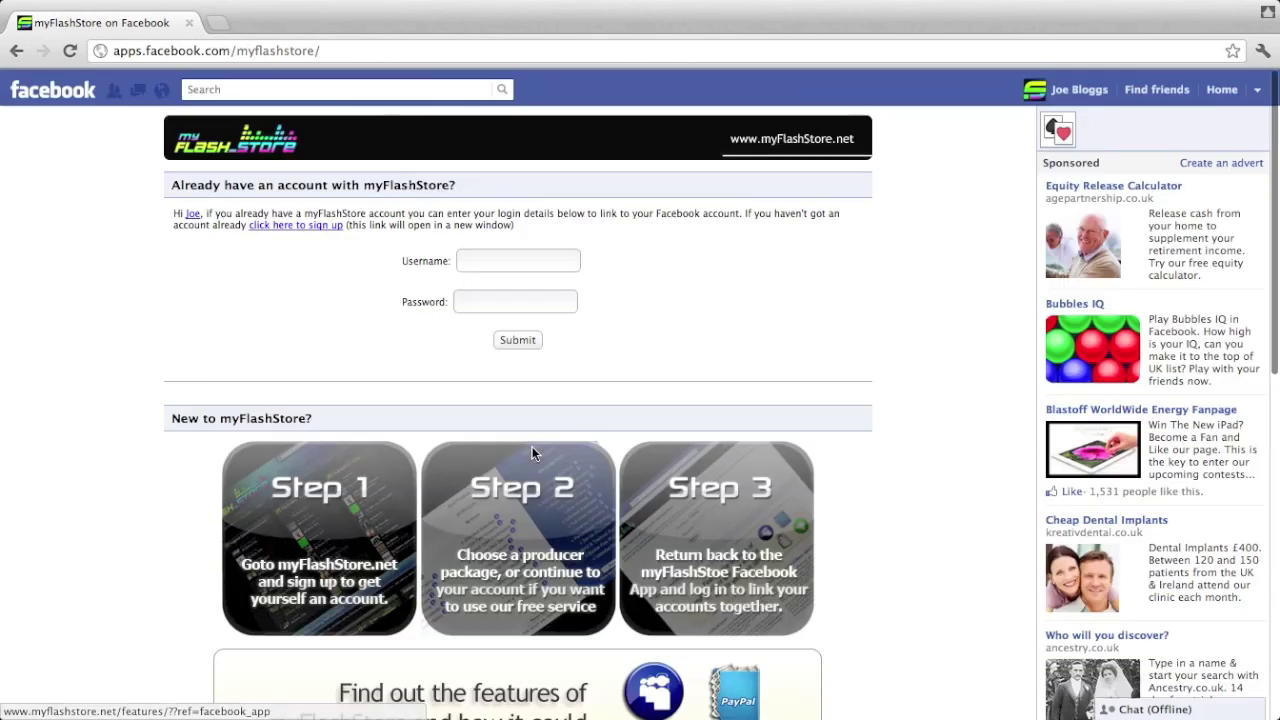
{"action": "left_click", "coordinate": [477, 256]}
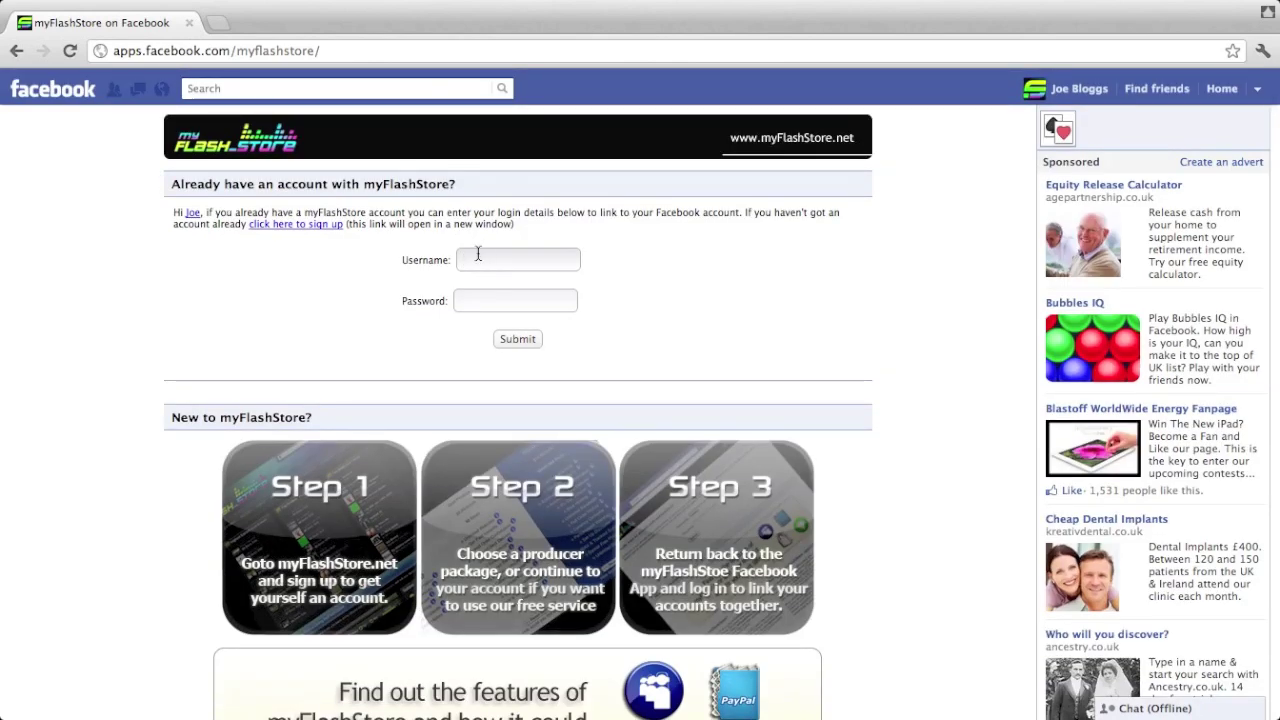
{"action": "type", "text": "trubeats"}
{"action": "key", "text": "Tab"}
{"action": "type", "text": "******"}
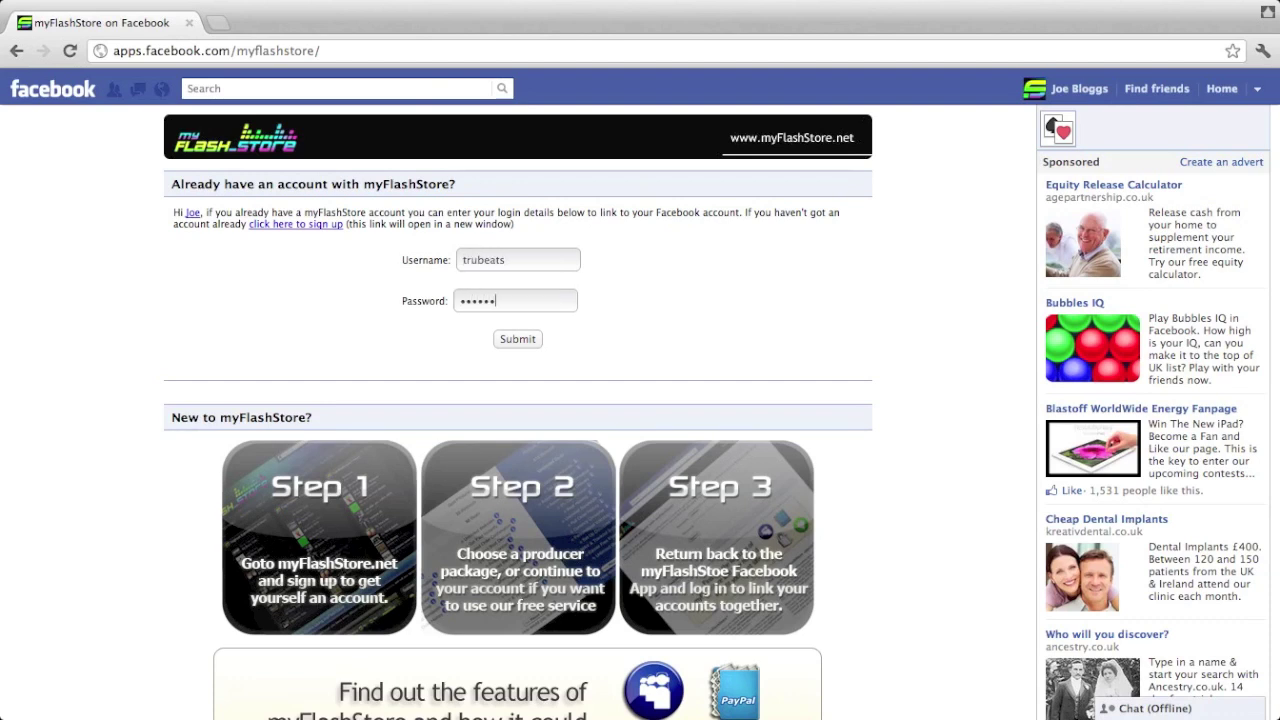
{"action": "left_click", "coordinate": [521, 342]}
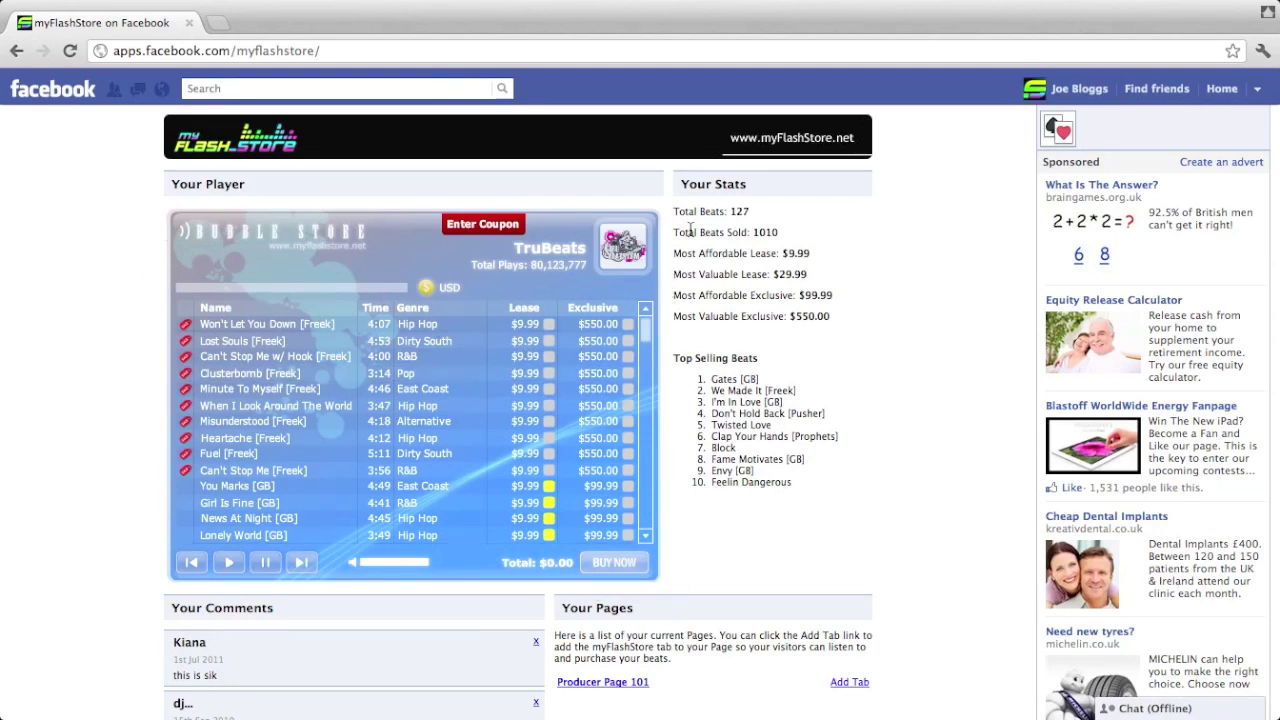
Add the myFlashStore tab to Producer Page 101, confirm the addition and dismiss the resulting message.
{"action": "scroll", "coordinate": [834, 494], "scroll_direction": "down", "scroll_amount": 3}
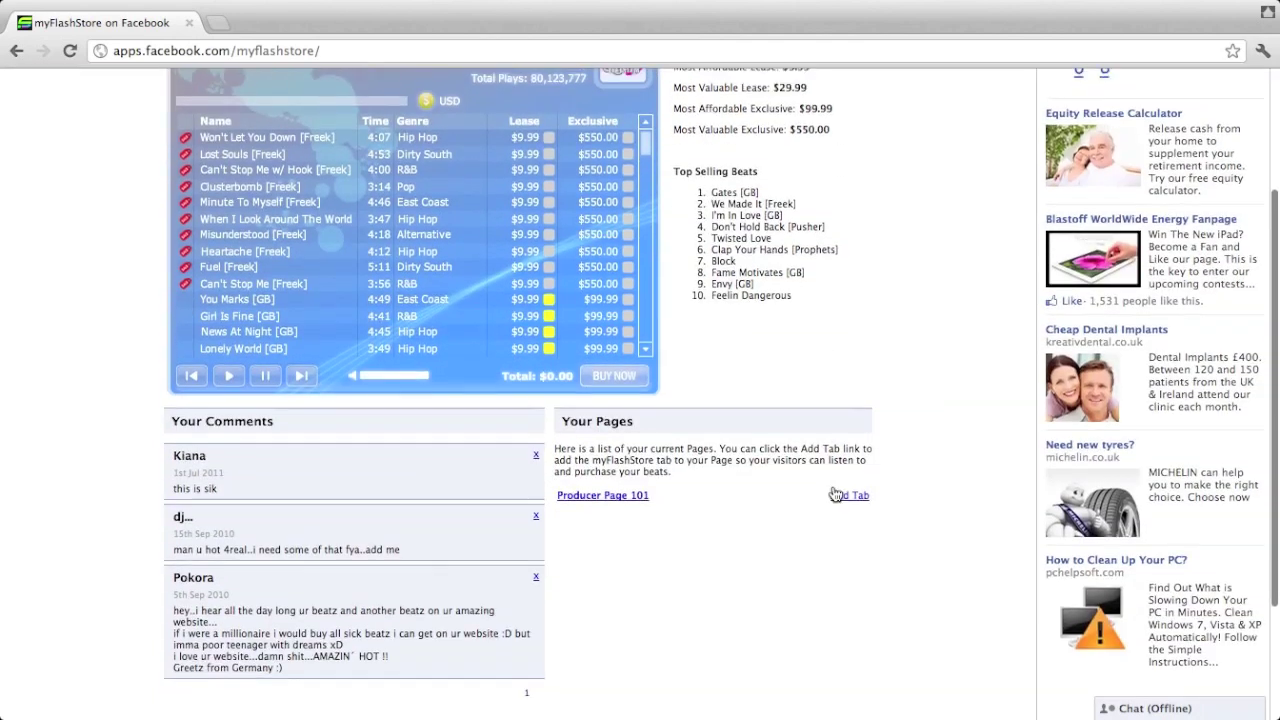
{"action": "scroll", "coordinate": [800, 478], "scroll_direction": "down", "scroll_amount": 1}
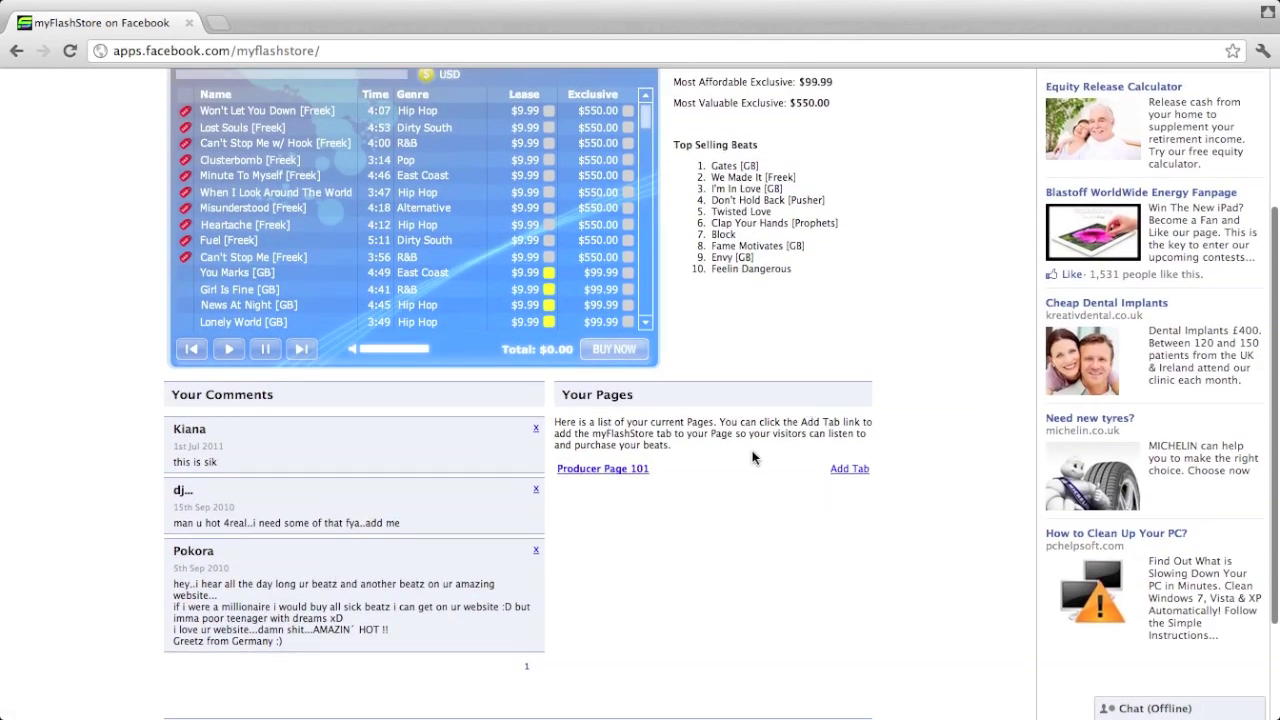
{"action": "scroll", "coordinate": [753, 457], "scroll_direction": "up", "scroll_amount": 4}
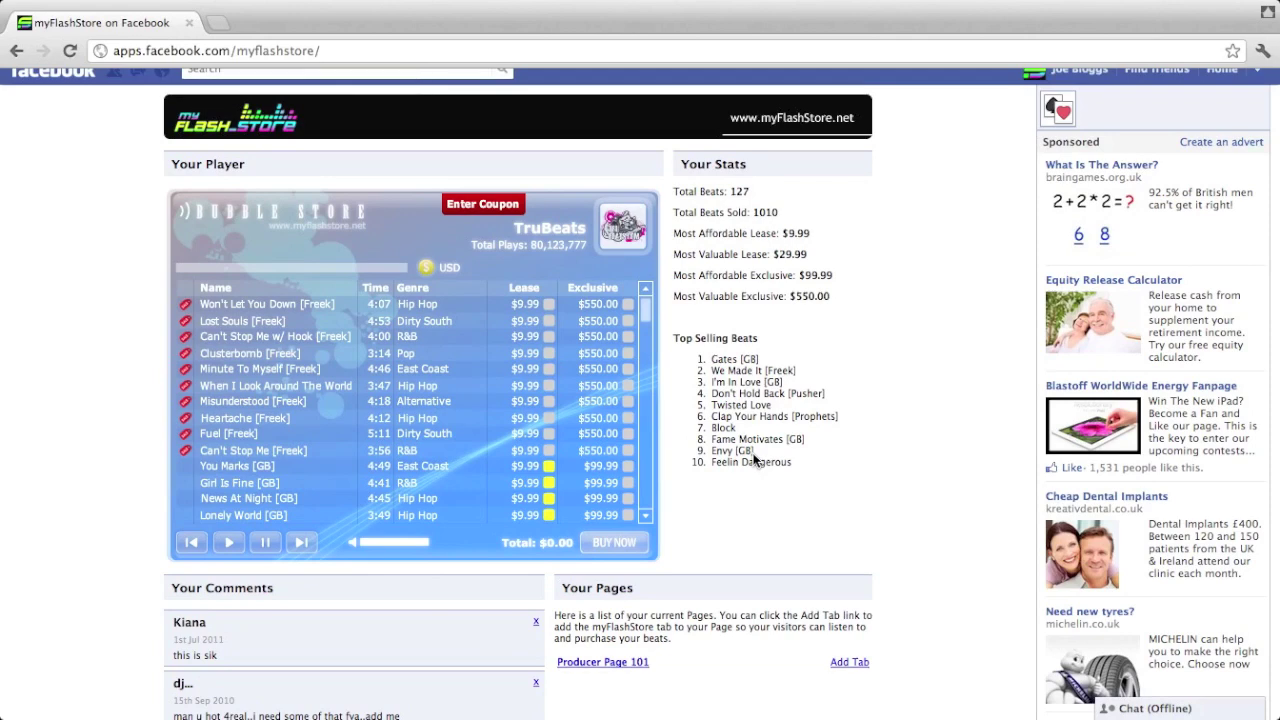
{"action": "scroll", "coordinate": [753, 460], "scroll_direction": "down", "scroll_amount": 3}
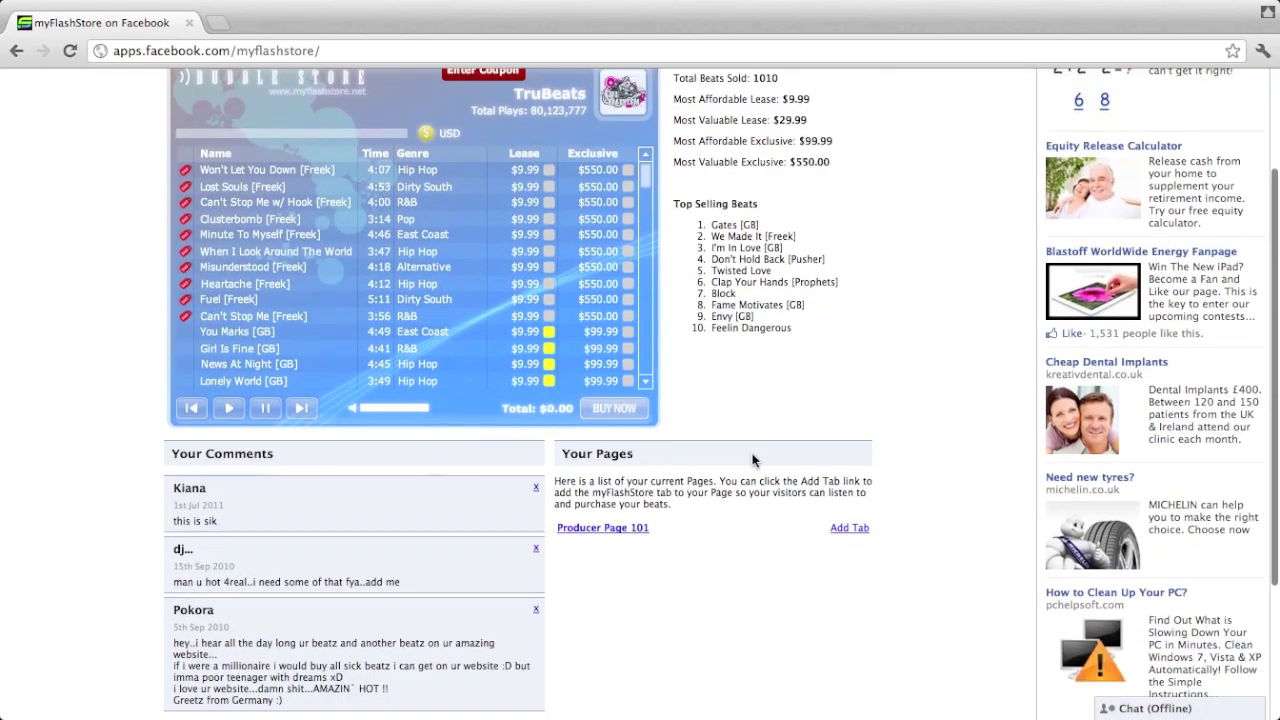
{"action": "scroll", "coordinate": [753, 460], "scroll_direction": "down", "scroll_amount": 2}
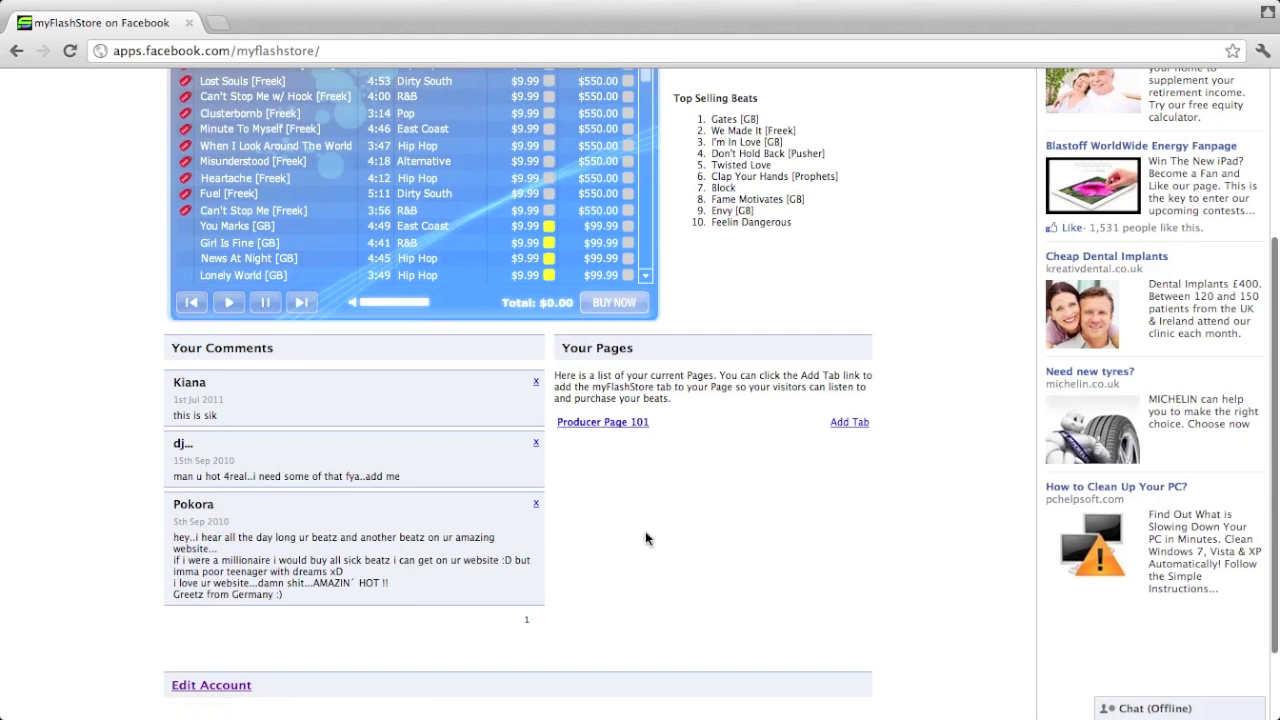
{"action": "left_click", "coordinate": [847, 424]}
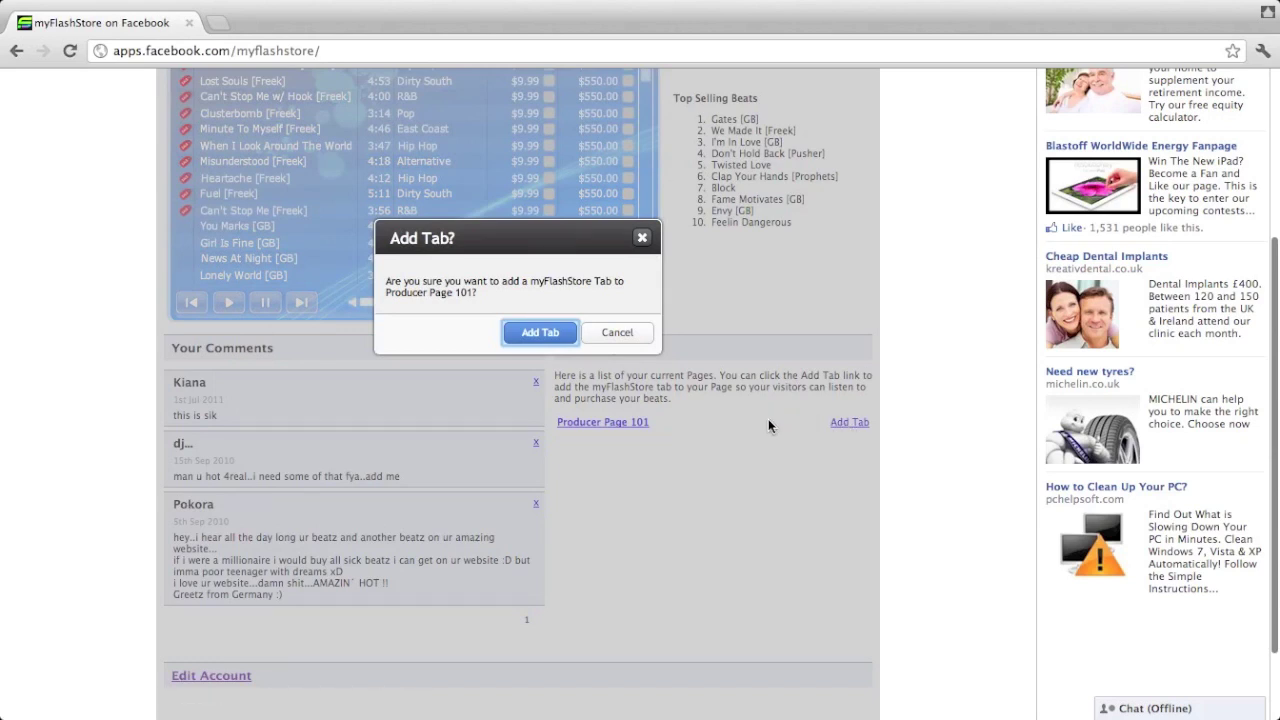
{"action": "left_click", "coordinate": [529, 336]}
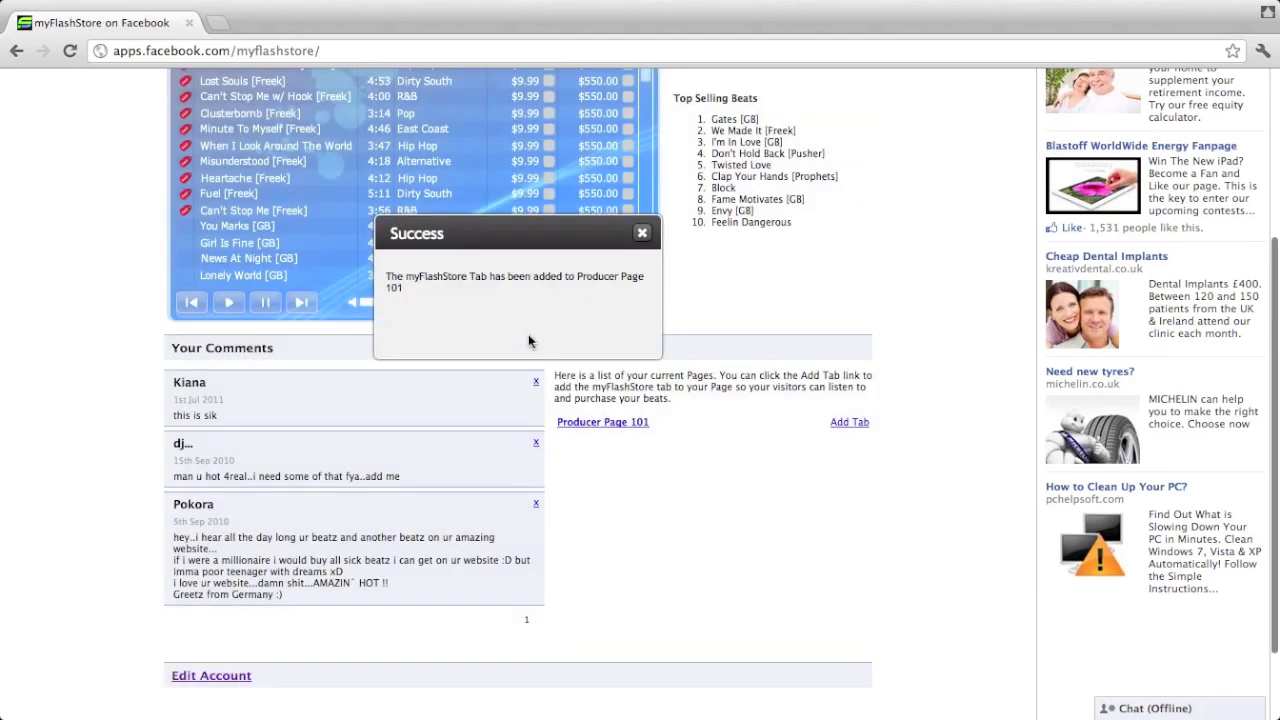
{"action": "left_click", "coordinate": [642, 233]}
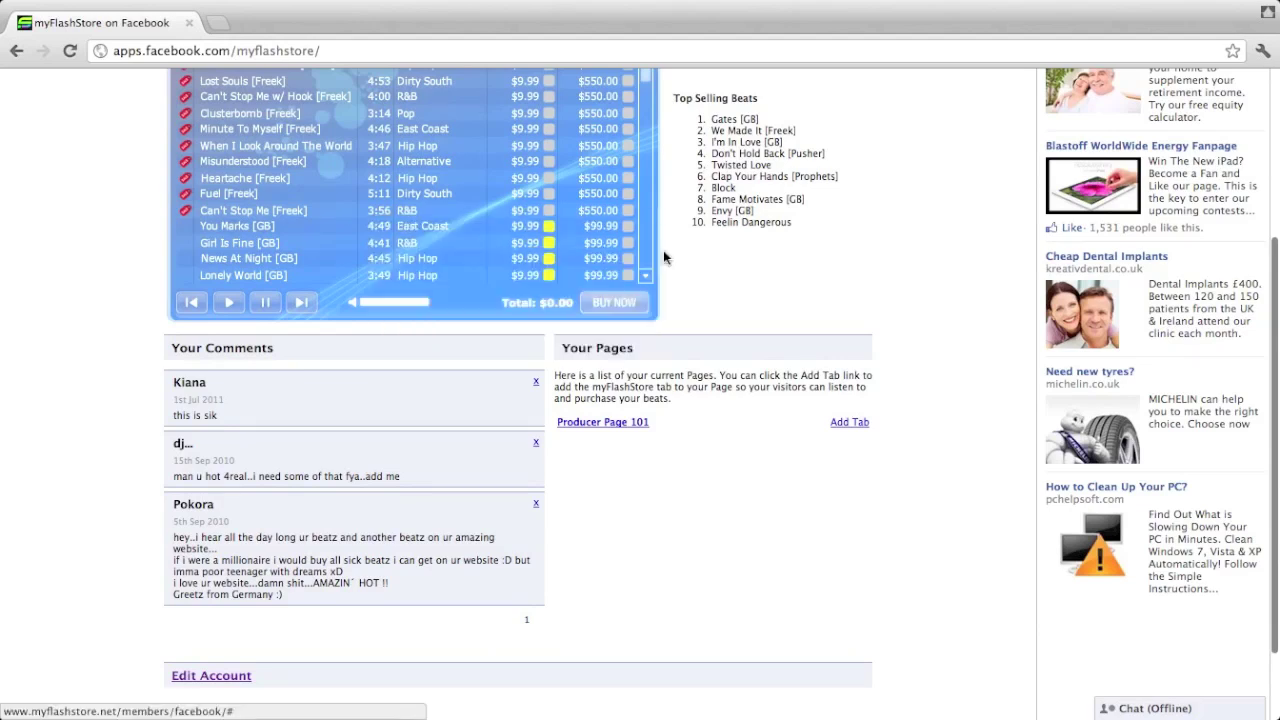
Open Producer Page 101 from the list of current pages and go to its Buy Beats section.
{"action": "left_click", "coordinate": [620, 424]}
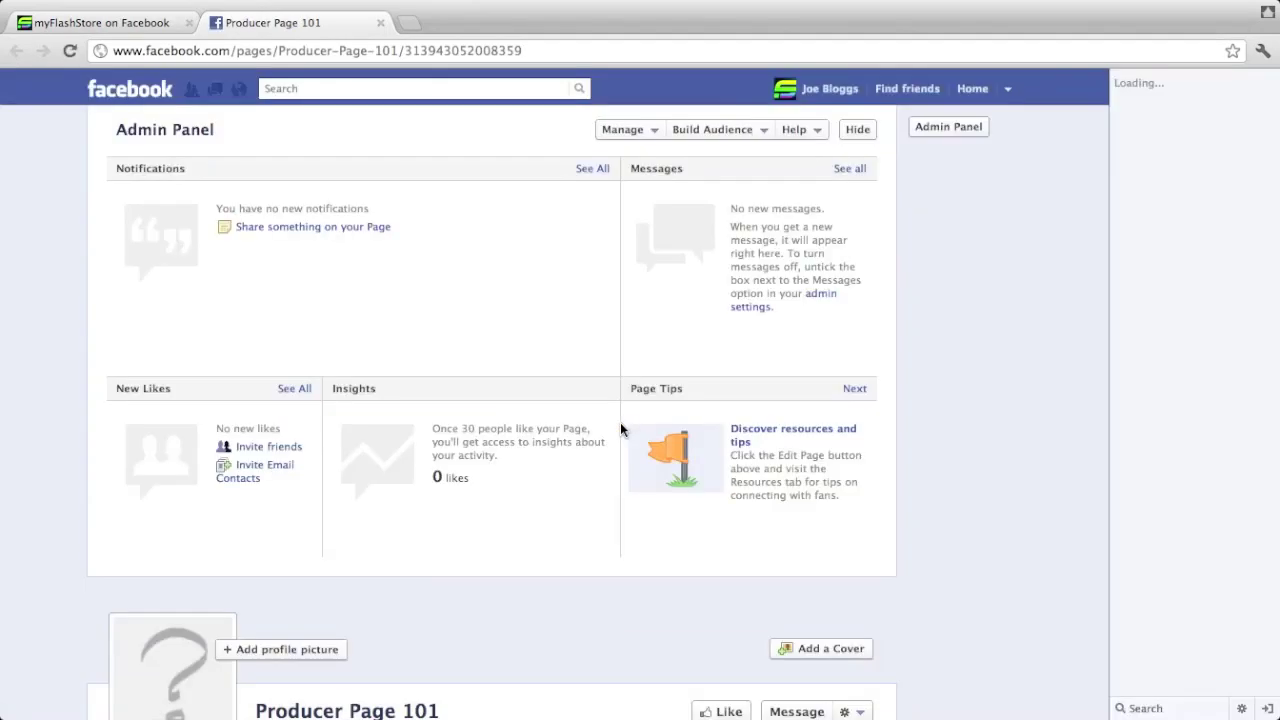
{"action": "scroll", "coordinate": [620, 428], "scroll_direction": "down", "scroll_amount": 5}
{"action": "scroll", "coordinate": [622, 430], "scroll_direction": "down", "scroll_amount": 1}
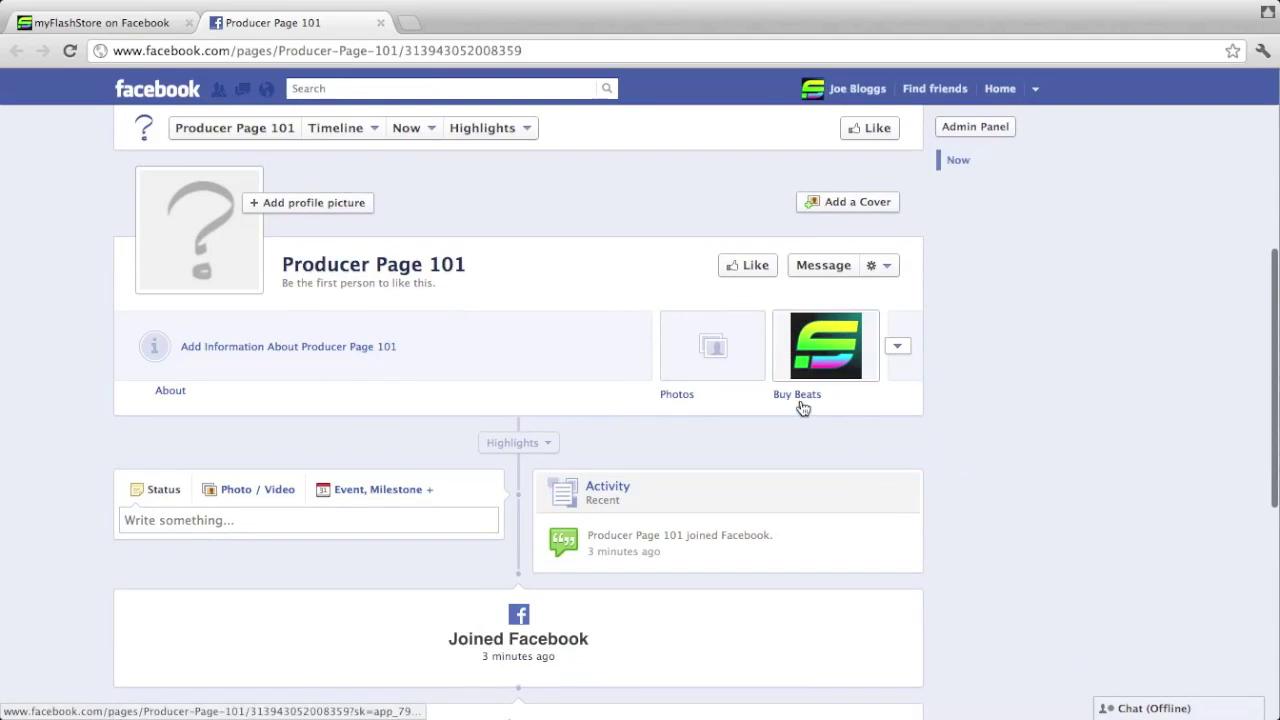
{"action": "left_click", "coordinate": [801, 406]}
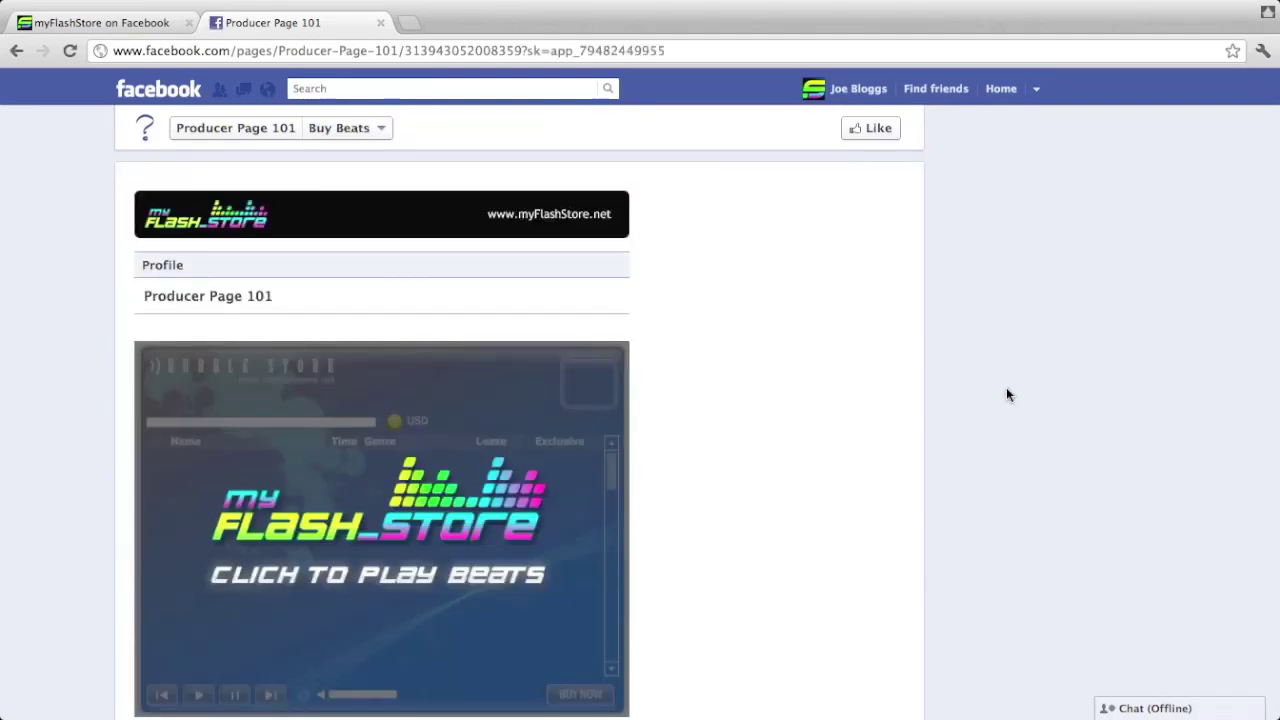
Review the Buy Beats page from the player through the instructions and comments, and start the embedded beat player.
{"action": "scroll", "coordinate": [1006, 394], "scroll_direction": "down", "scroll_amount": 5}
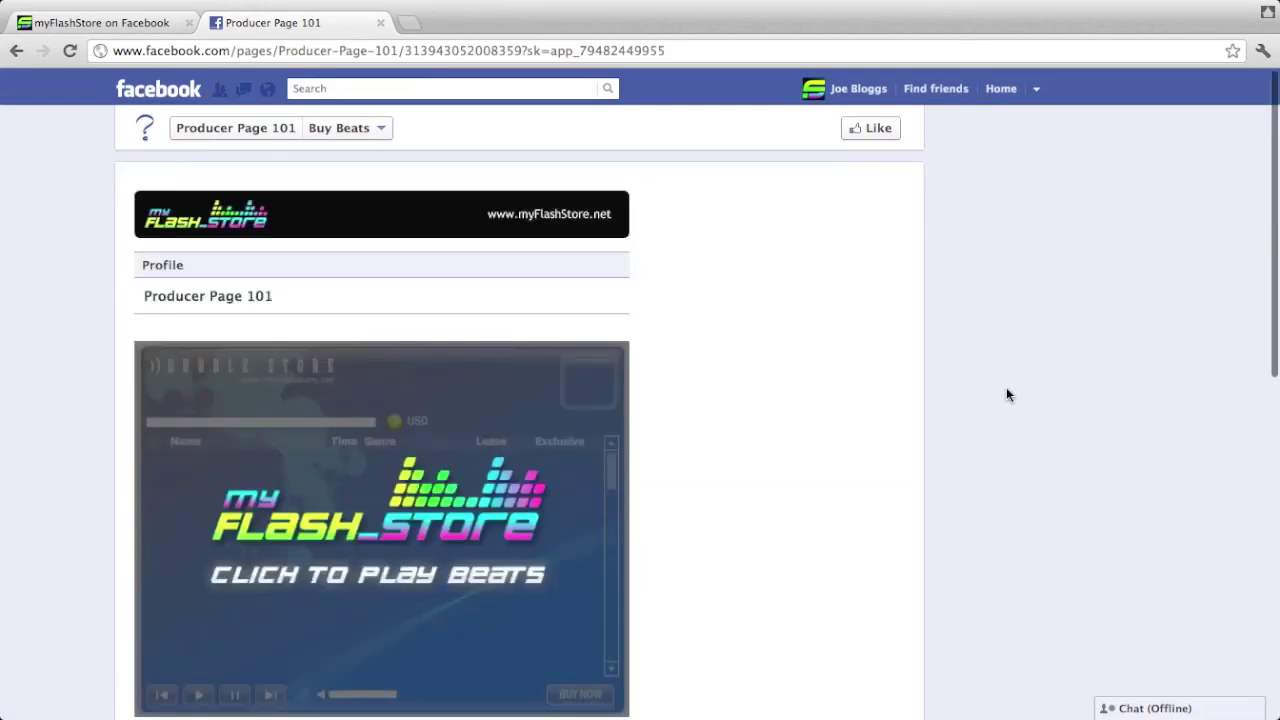
{"action": "scroll", "coordinate": [1006, 394], "scroll_direction": "down", "scroll_amount": 5}
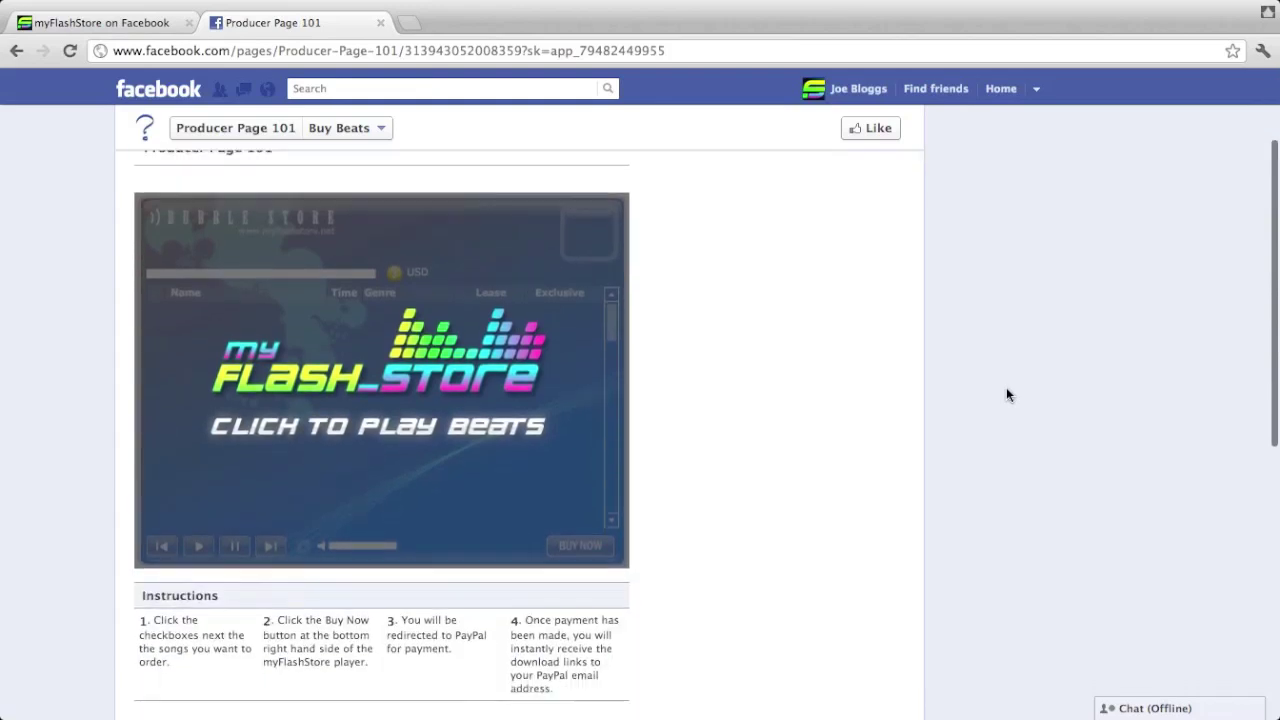
{"action": "scroll", "coordinate": [1006, 394], "scroll_direction": "down", "scroll_amount": 3}
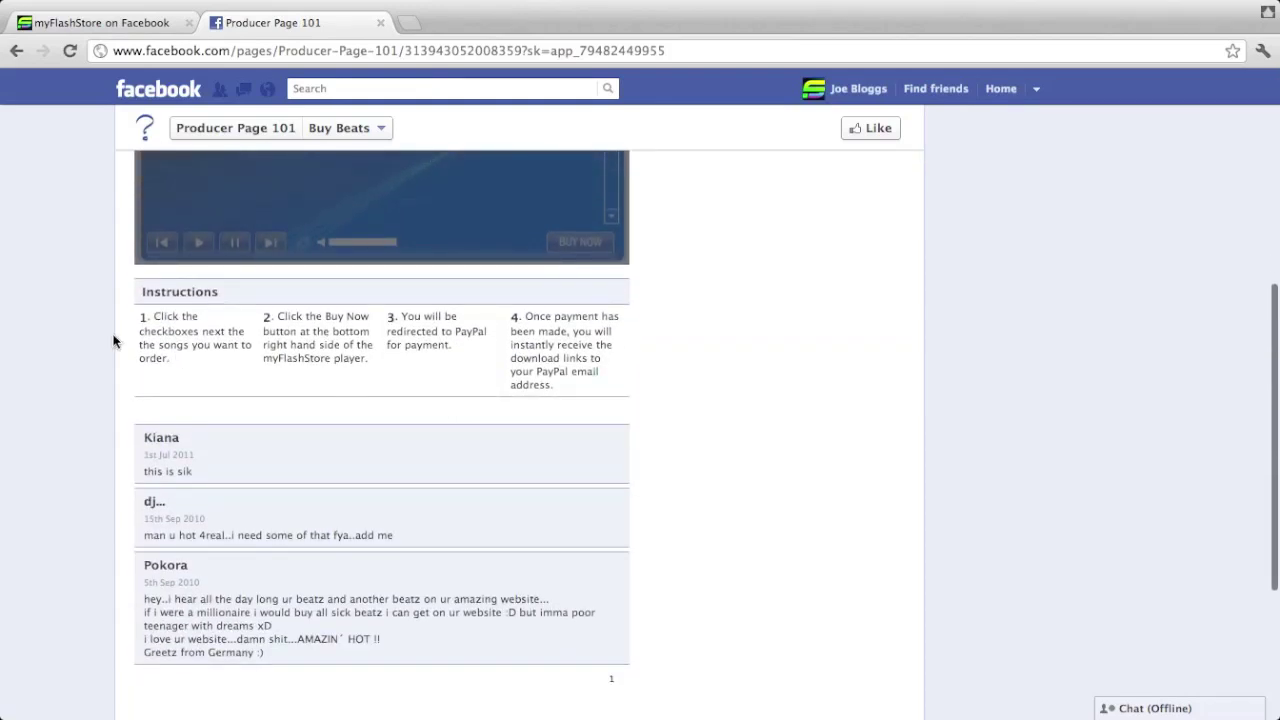
{"action": "scroll", "coordinate": [566, 382], "scroll_direction": "up", "scroll_amount": 5}
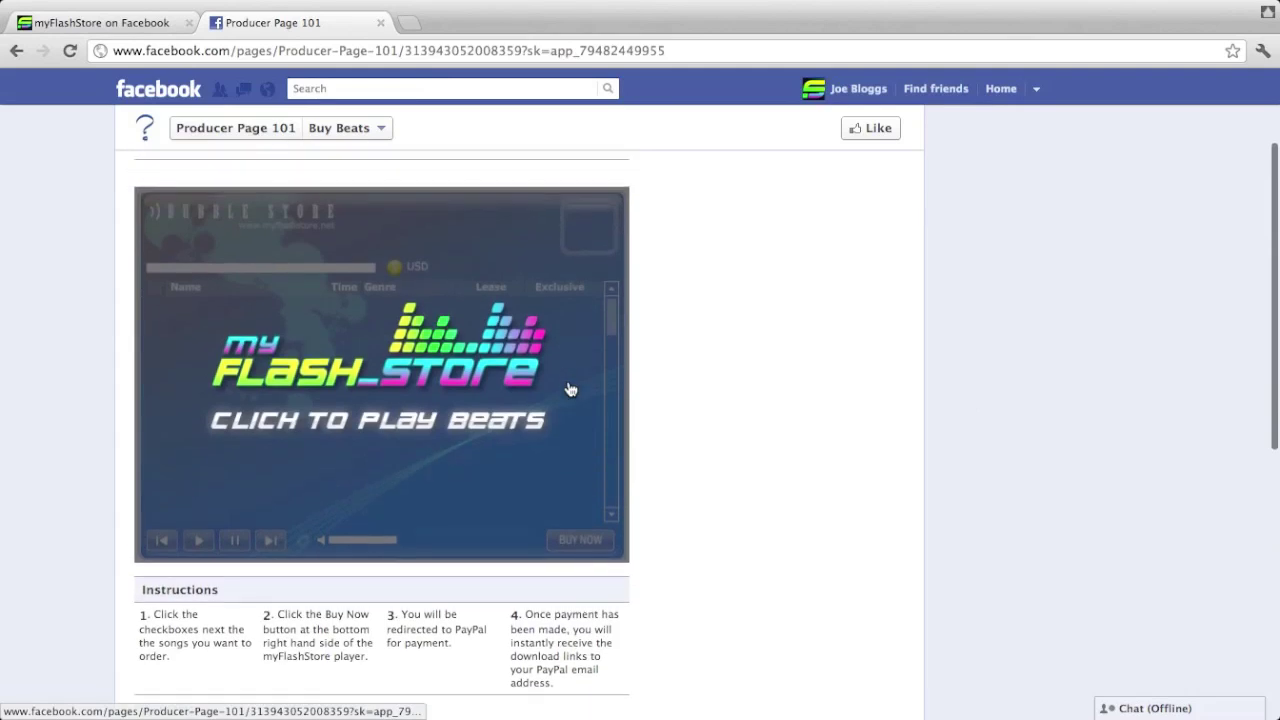
{"action": "scroll", "coordinate": [725, 407], "scroll_direction": "up", "scroll_amount": 1}
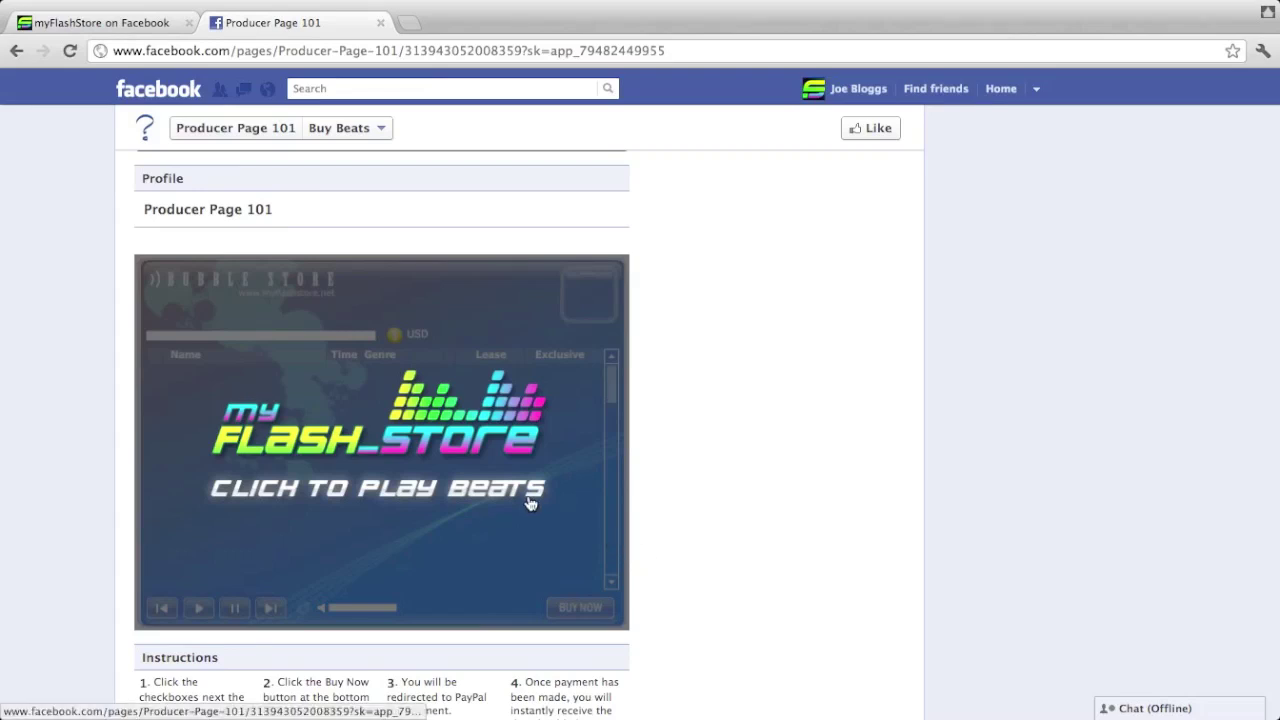
{"action": "left_click", "coordinate": [405, 467]}
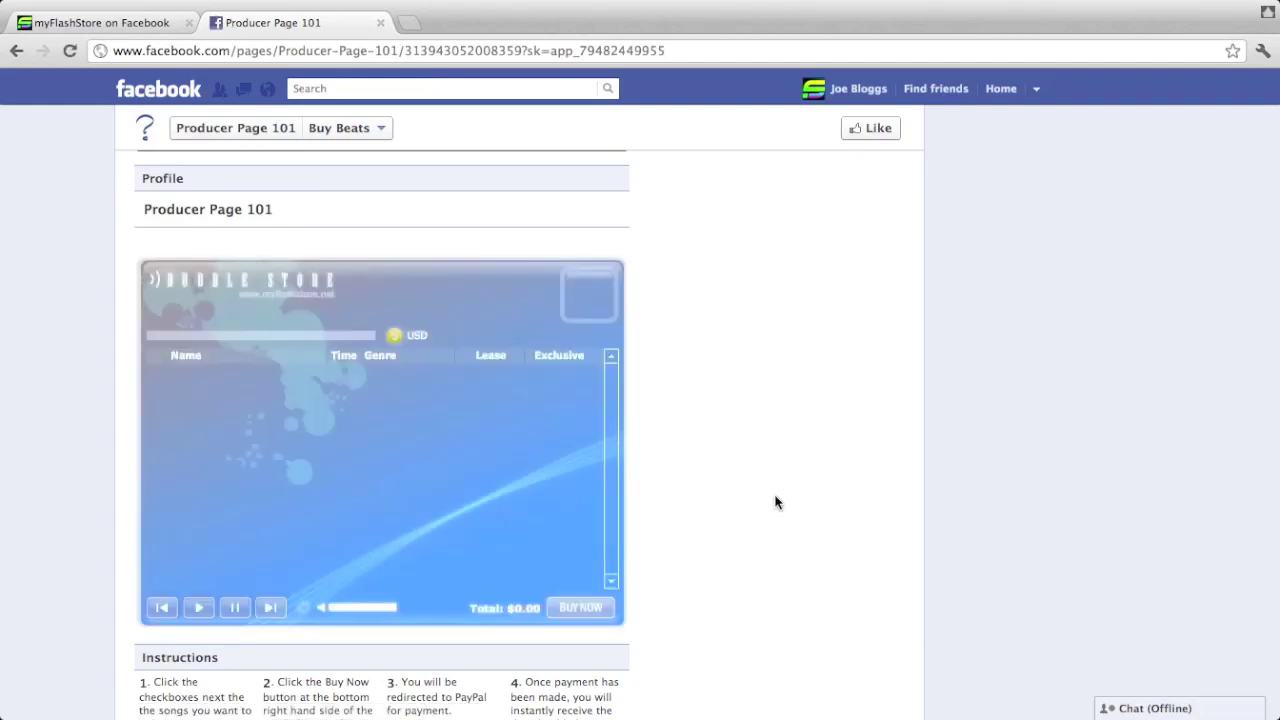